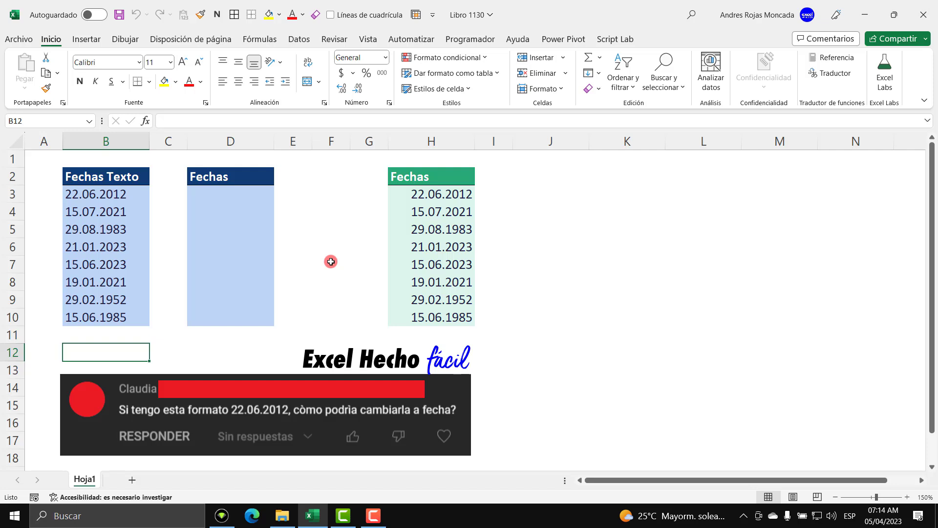
Select the text dates in B2:B10 and the real dates in H2:H10 to compare them
left_click(131, 173)
left_click_drag(131, 172, 134, 313)
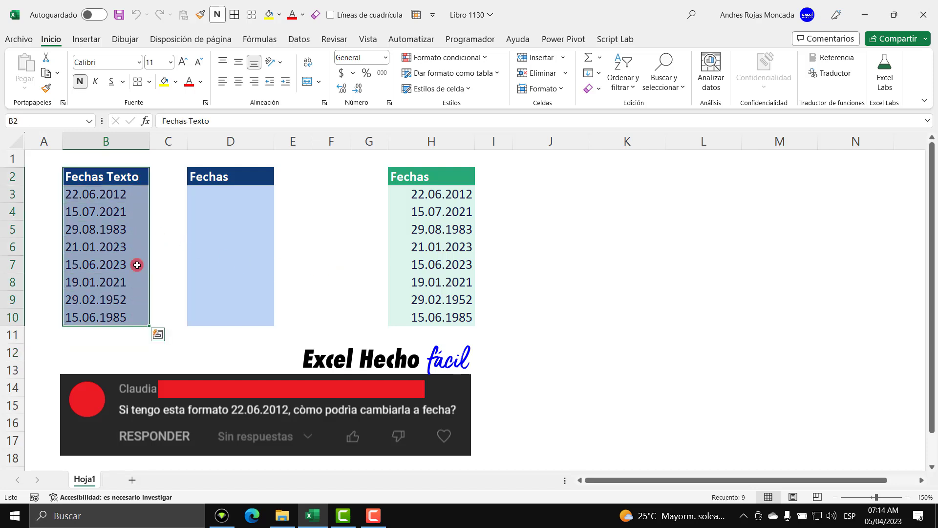
left_click_drag(442, 176, 436, 320)
left_click(132, 177)
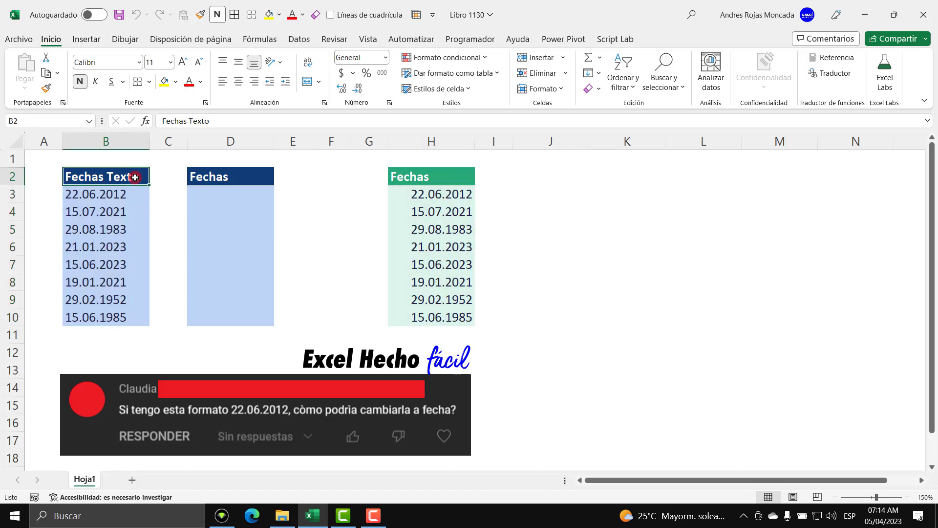
left_click(107, 348)
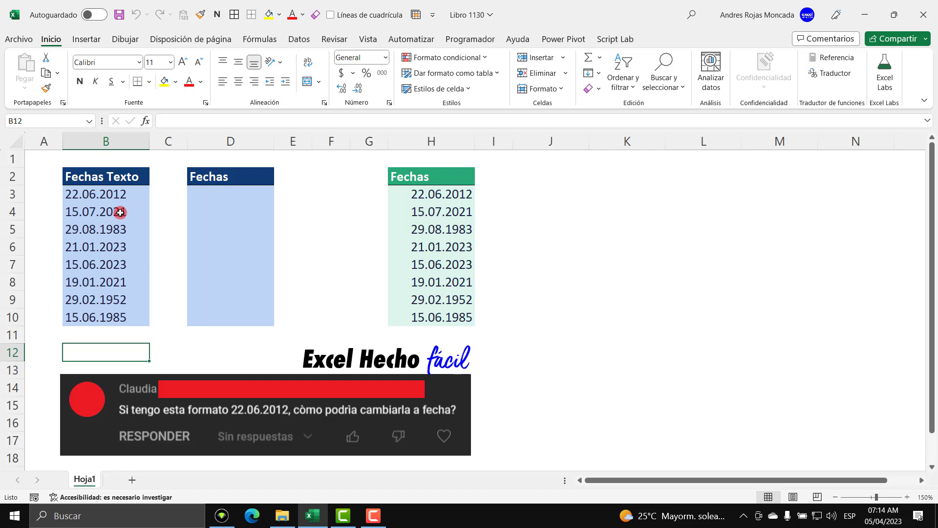
Inspect the cell format of the text date 22.06.2012 in B3 without changing it
left_click(123, 196)
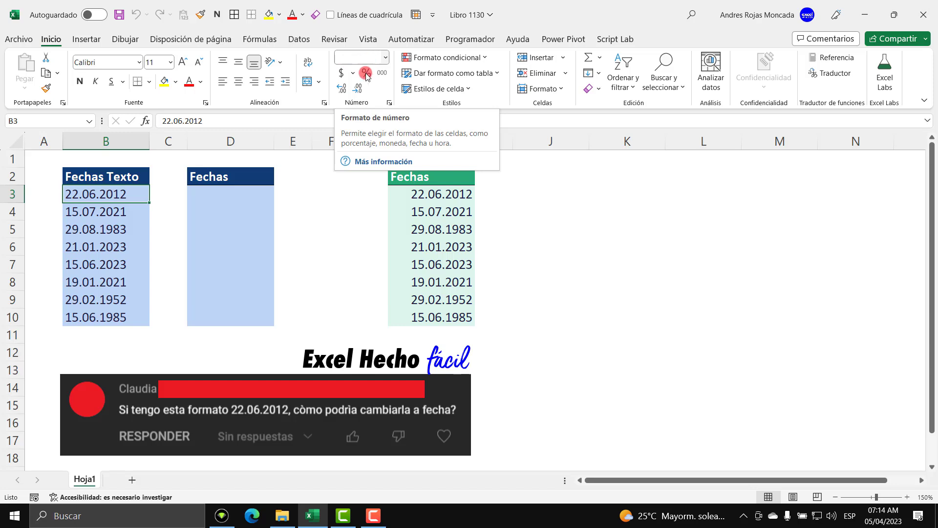
key("ctrl+1")
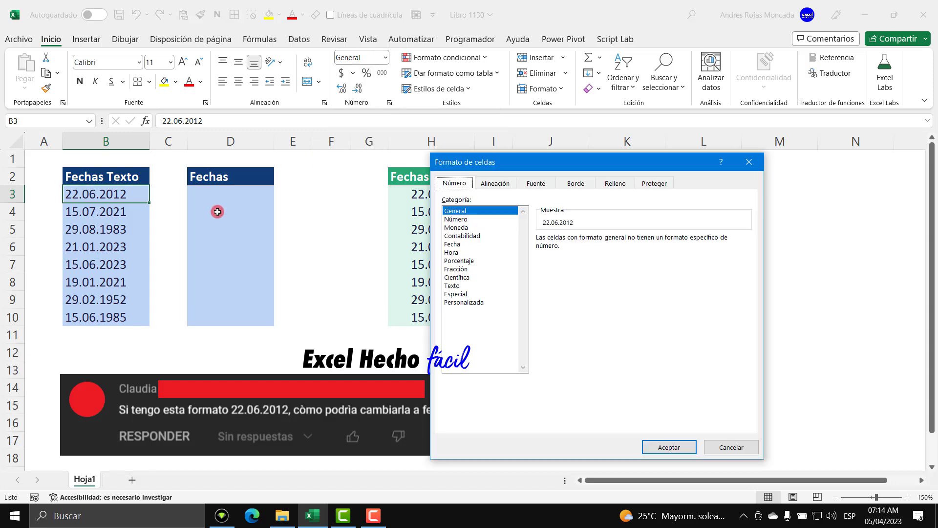
left_click_drag(533, 172, 551, 172)
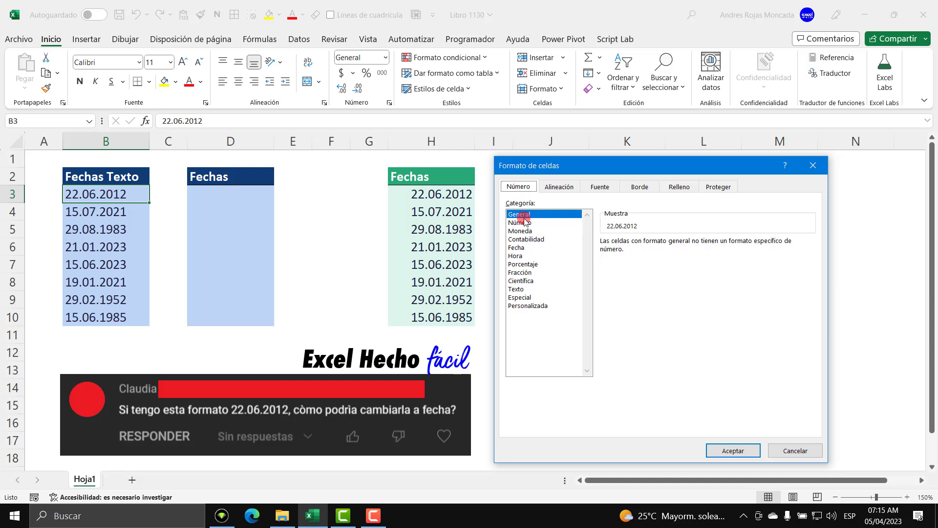
key("Escape")
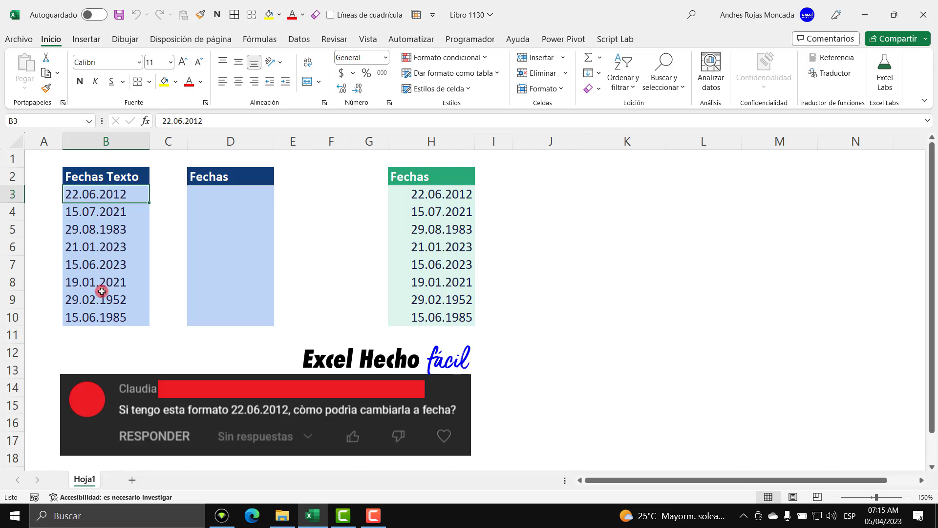
Check the text dates in B4–B7 and the number format of the real date in H3
left_click(124, 210)
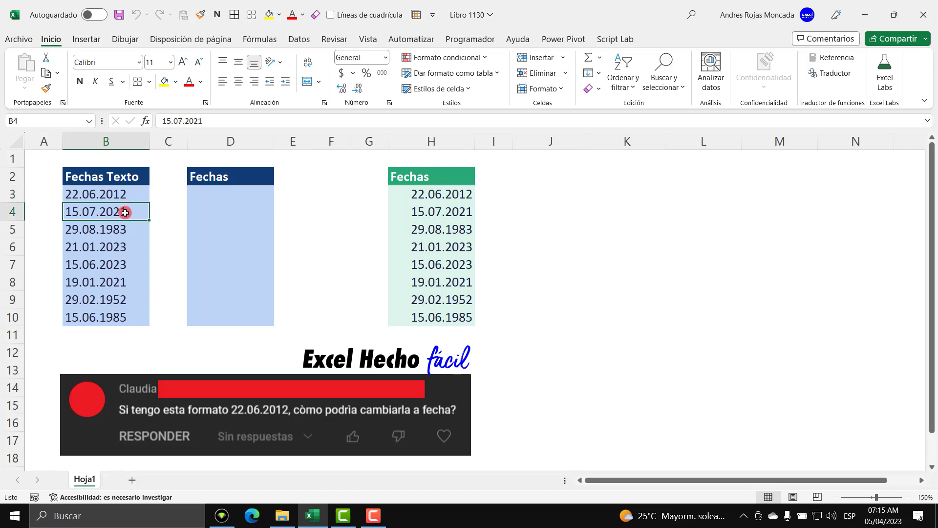
left_click(123, 231)
left_click(119, 247)
left_click(120, 264)
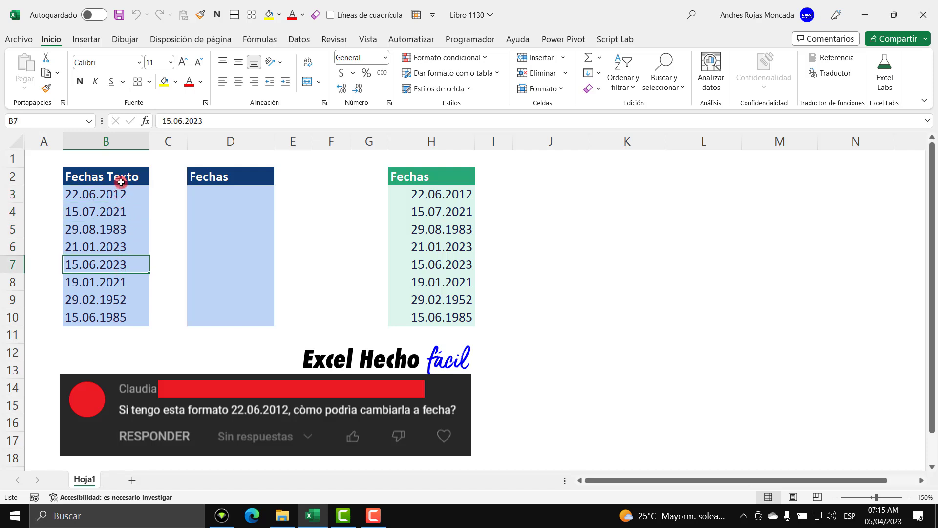
left_click(408, 194)
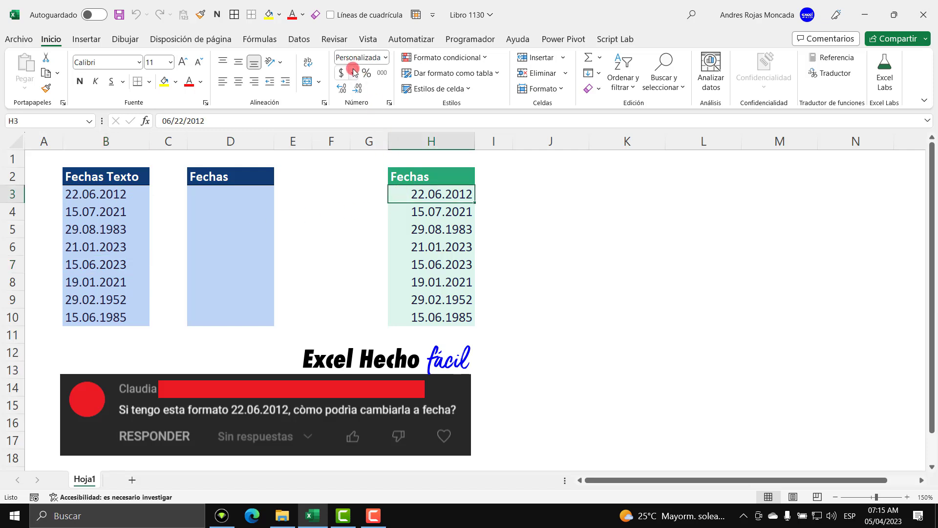
left_click(381, 56)
Enter the test date 5/04/2023 in J3 to see its Fecha format, then clear it
left_click(540, 191)
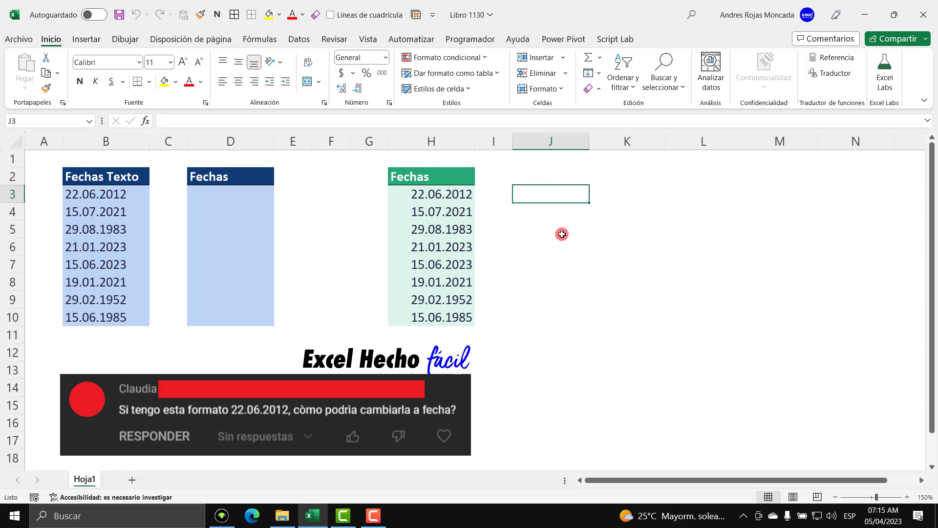
type("5/")
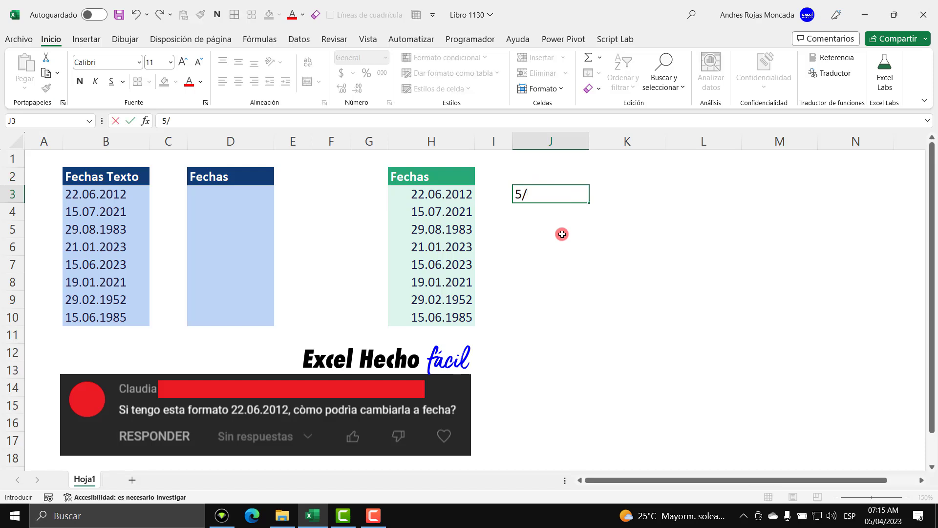
type("04/2023")
key("Return")
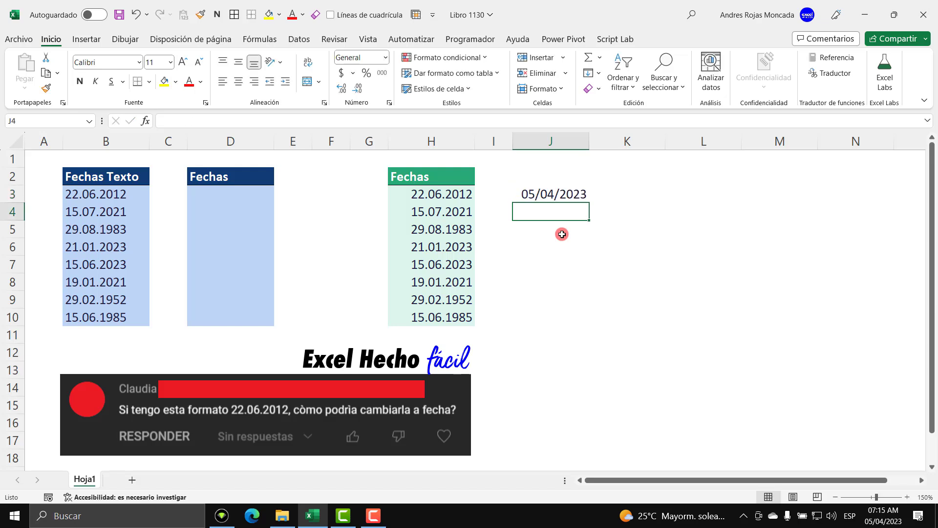
left_click(560, 195)
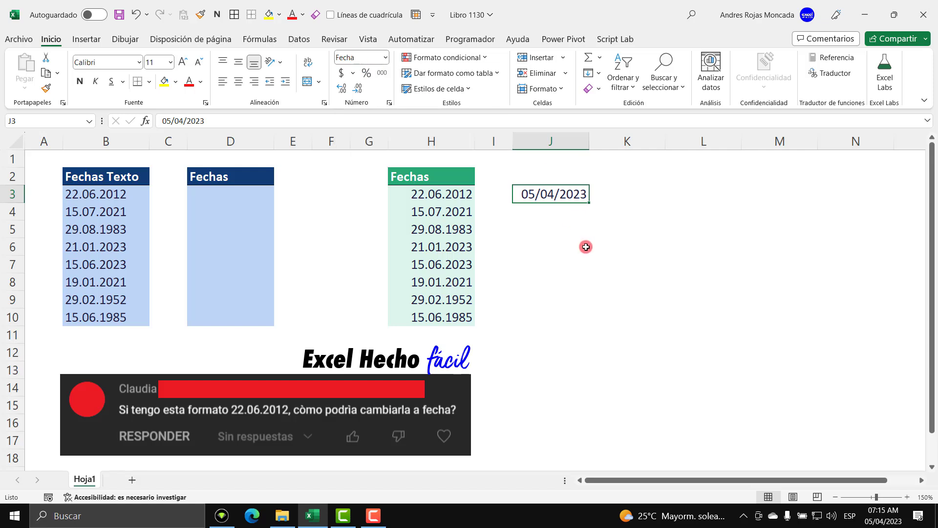
key("Delete")
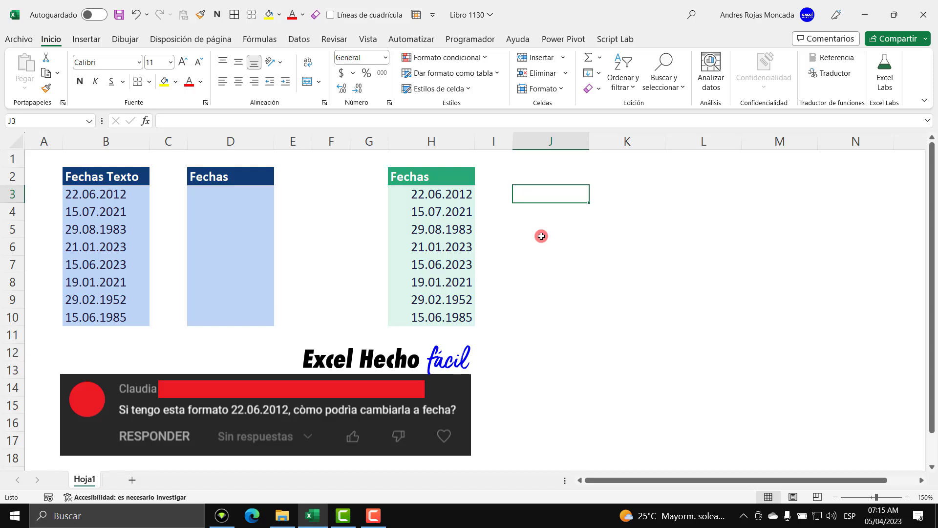
left_click(460, 194)
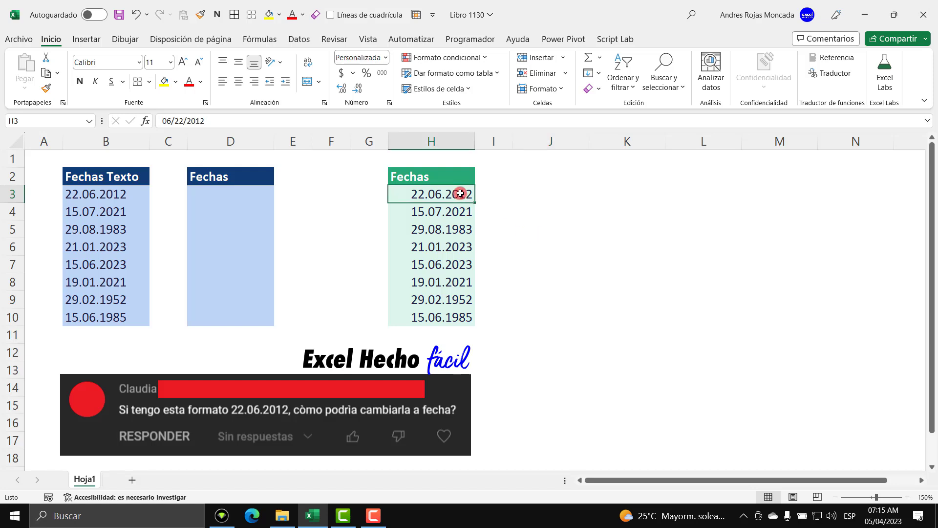
Enter =ESNUMERO(B3) in J3 to test whether the text date is a number
left_click(547, 196)
type("0")
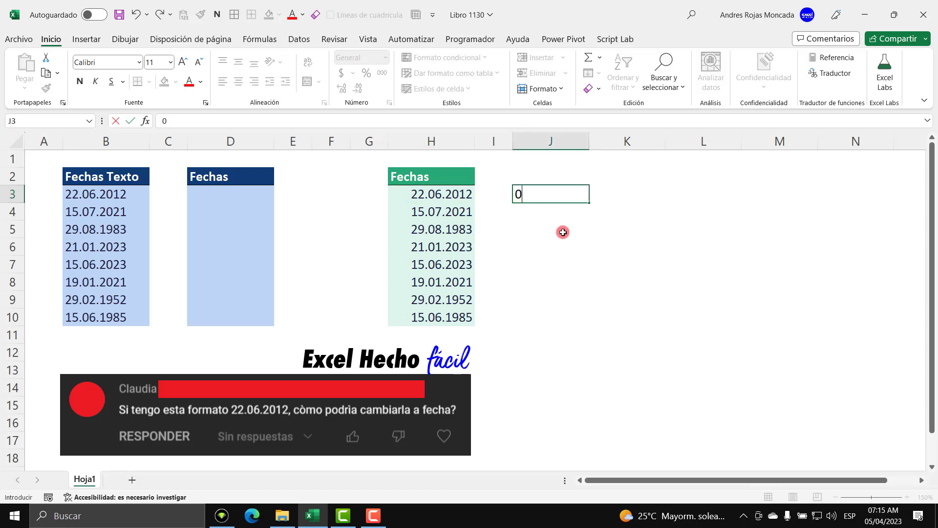
key("Escape")
type("=")
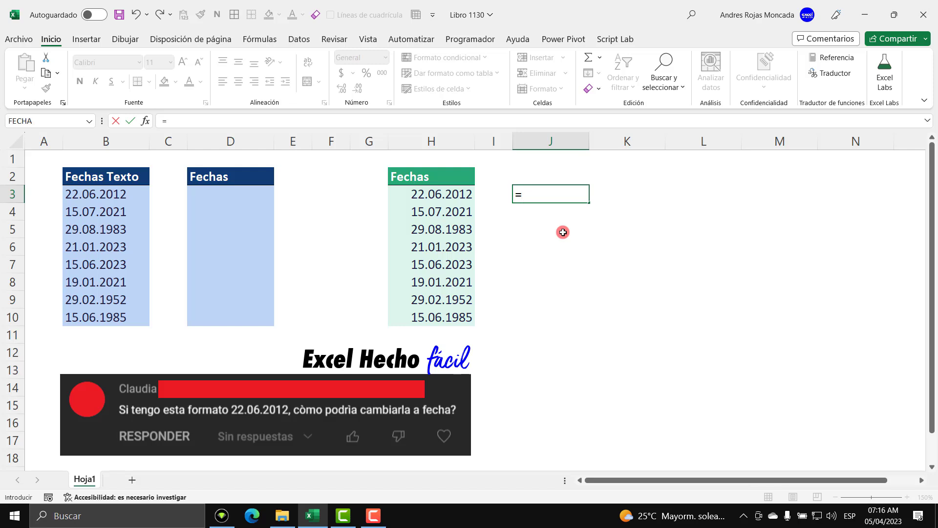
type("esnu")
key("Tab")
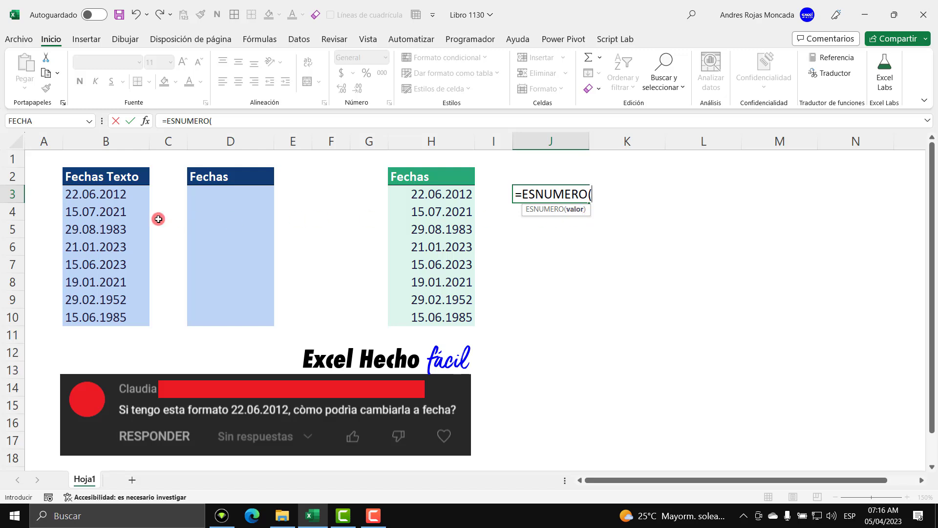
left_click(130, 195)
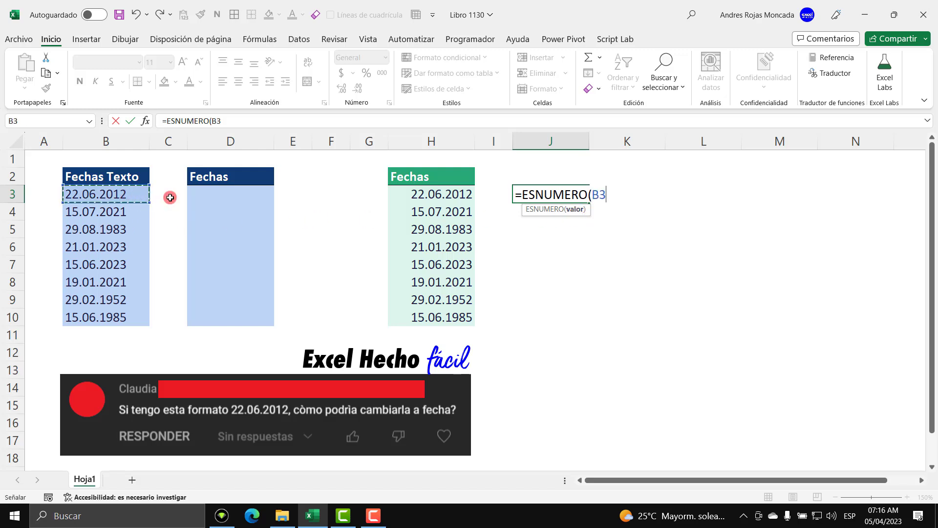
type(")")
key("Return")
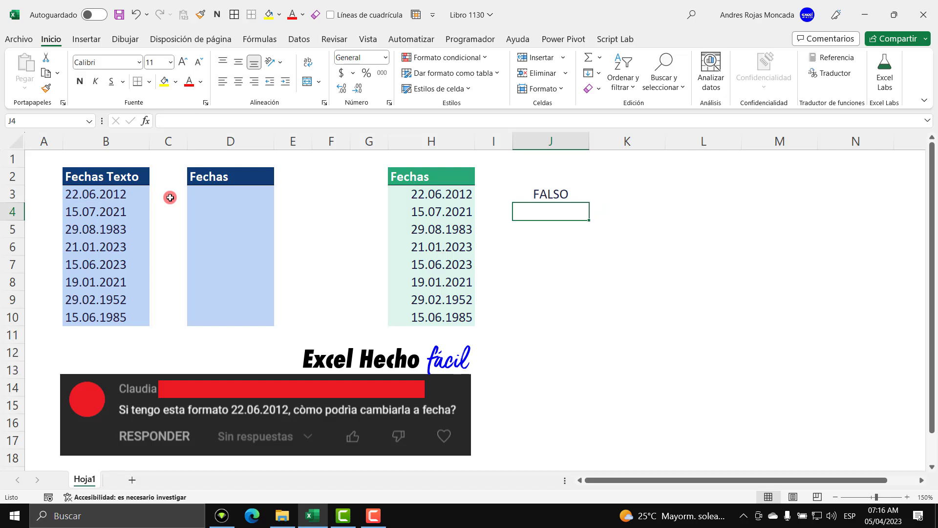
Change the test to =ESNUMERO(H3), which returns VERDADERO, then clear J3
left_click(556, 198)
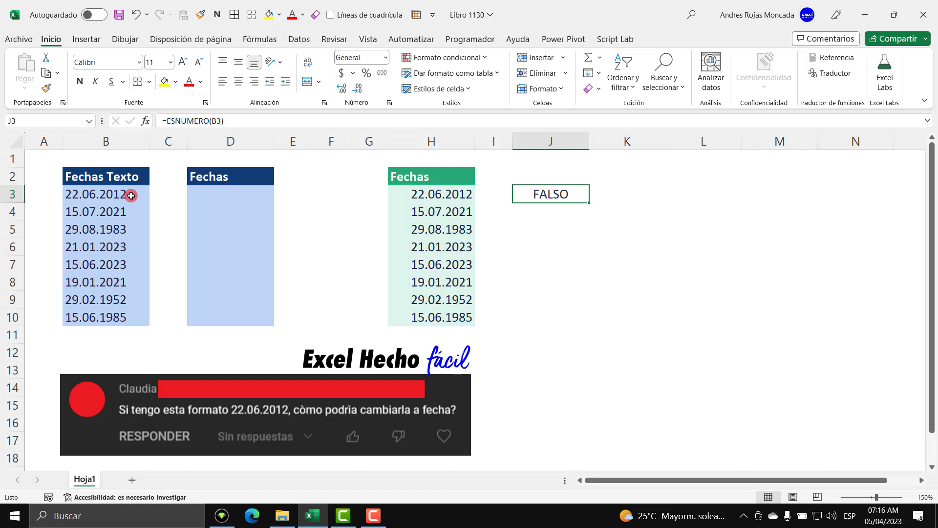
key("F2")
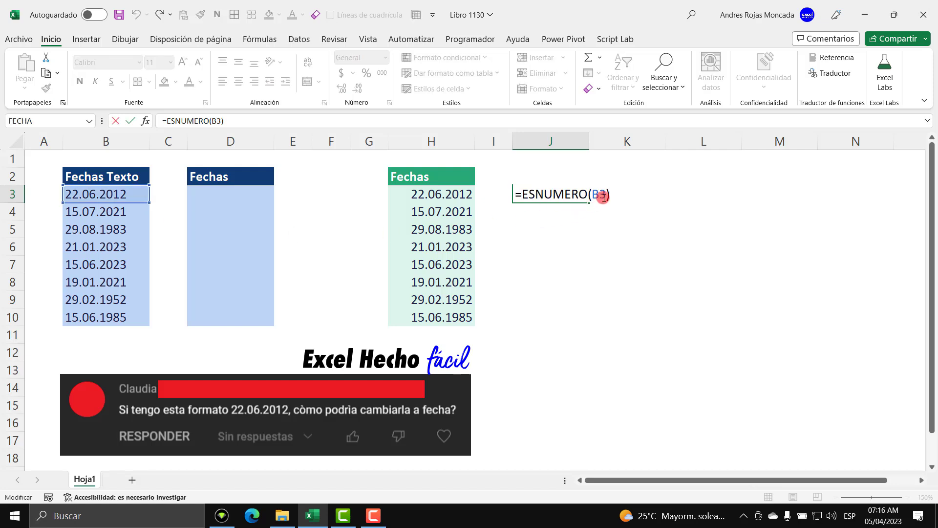
double_click(603, 197)
left_click(459, 195)
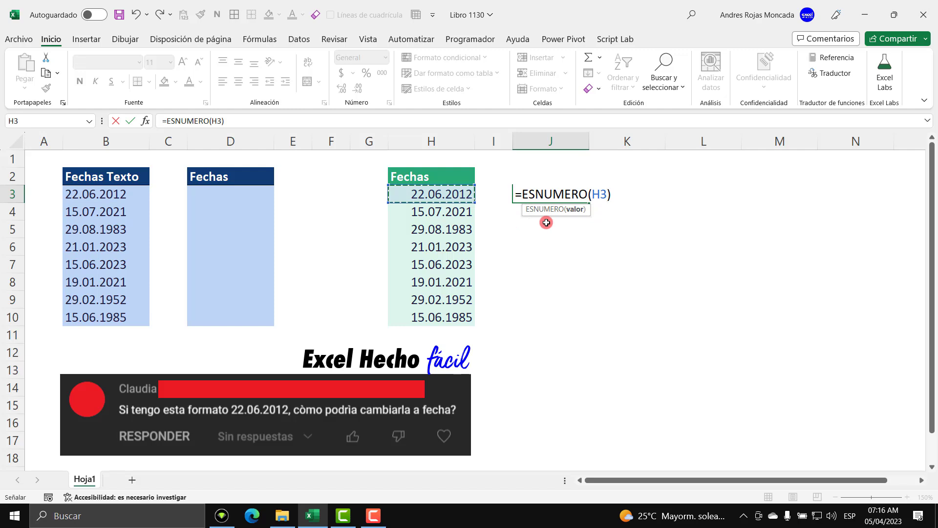
key("Return")
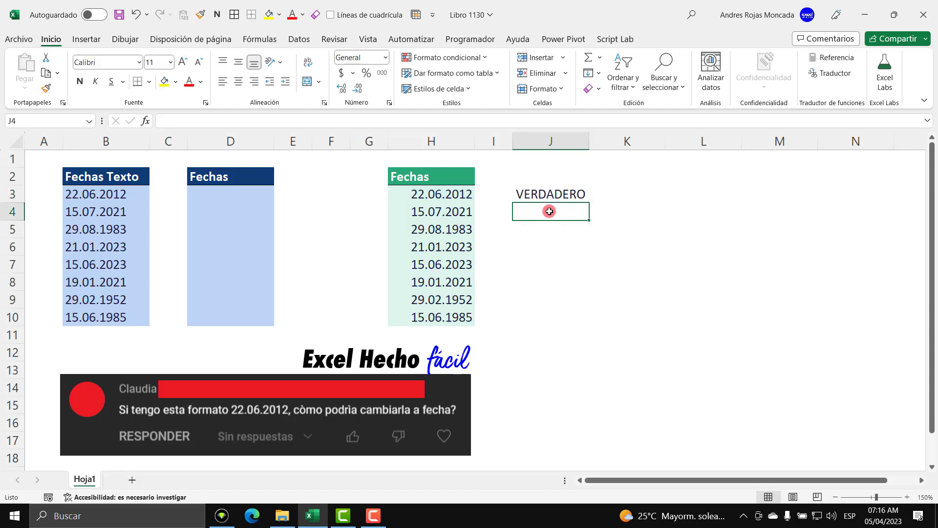
left_click(548, 194)
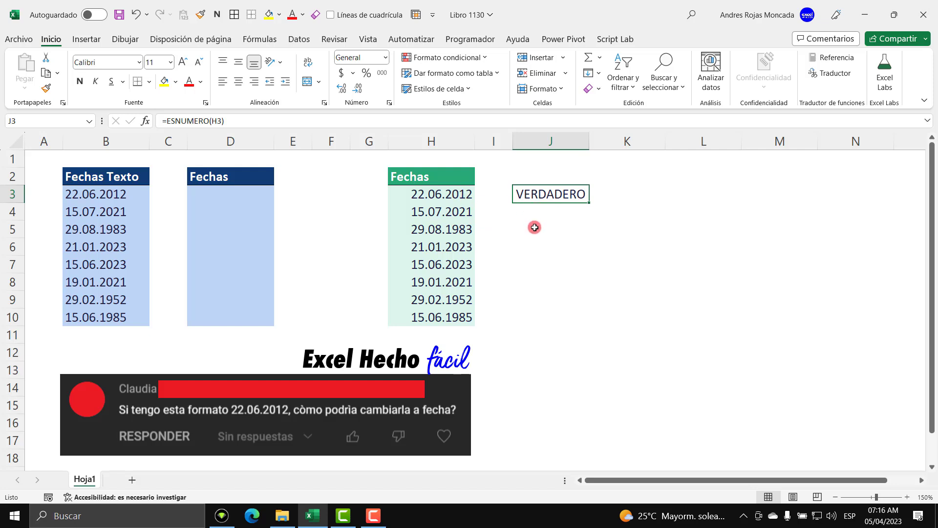
key("Delete")
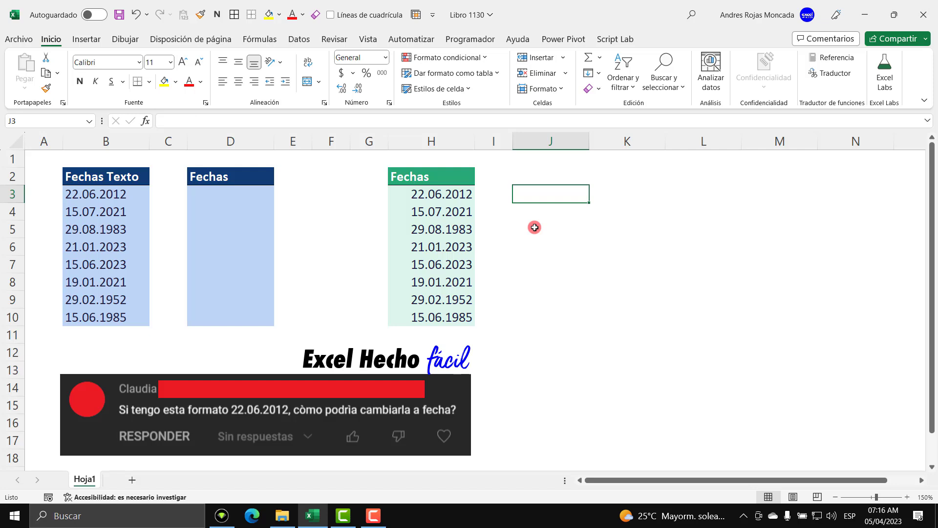
left_click(91, 189)
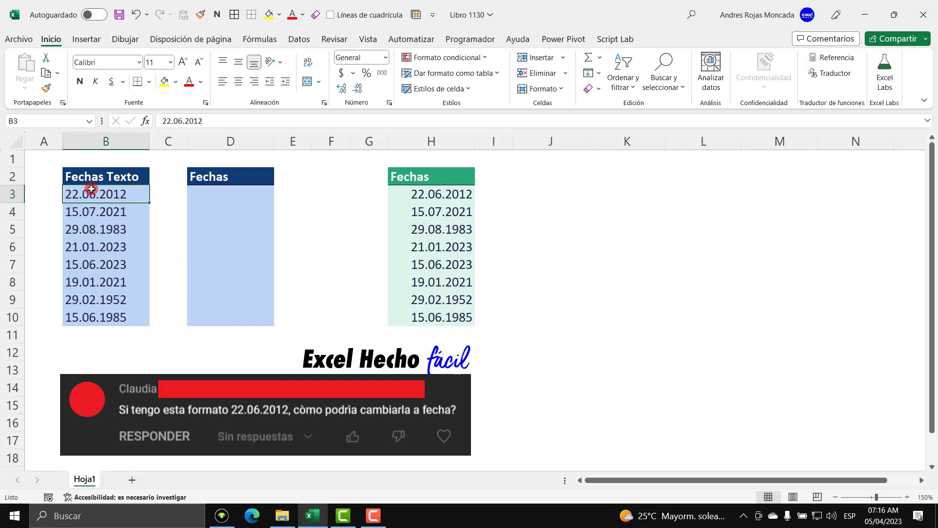
left_click_drag(92, 189, 78, 313)
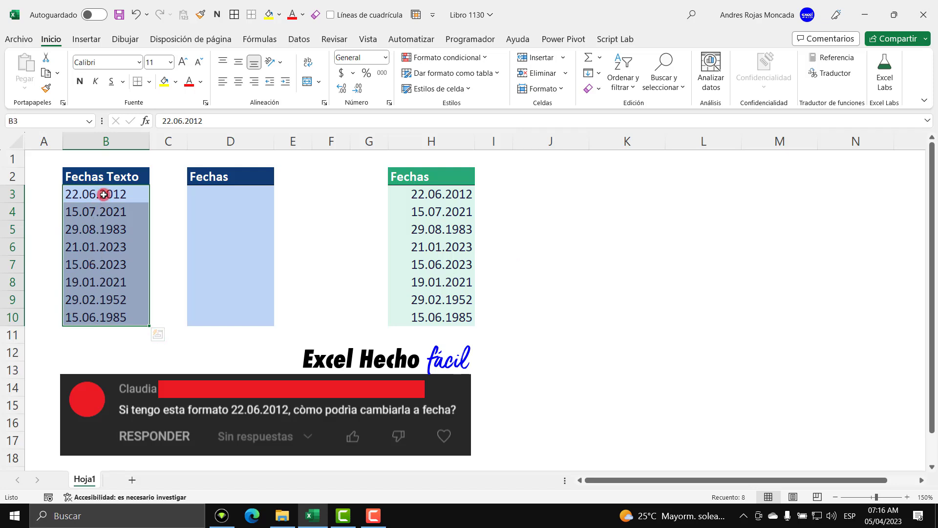
left_click_drag(437, 194, 433, 317)
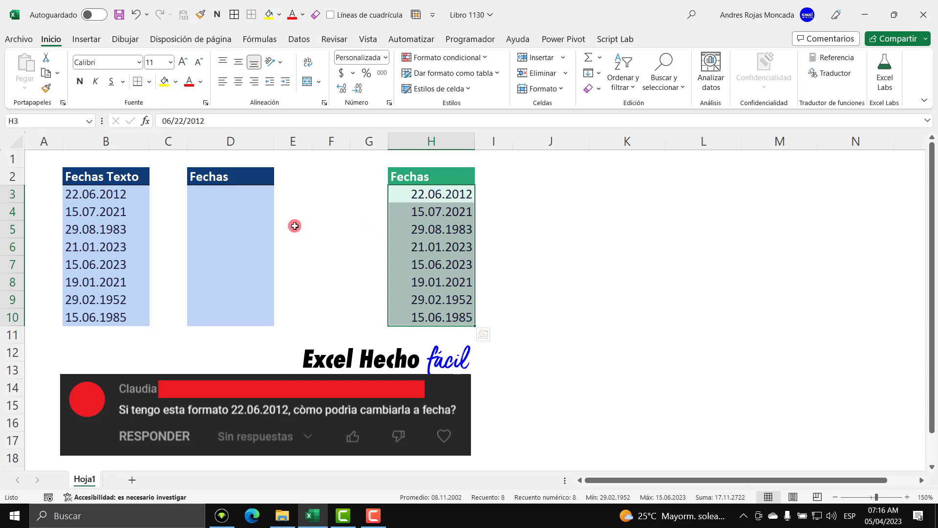
left_click(118, 194)
left_click_drag(118, 195, 110, 317)
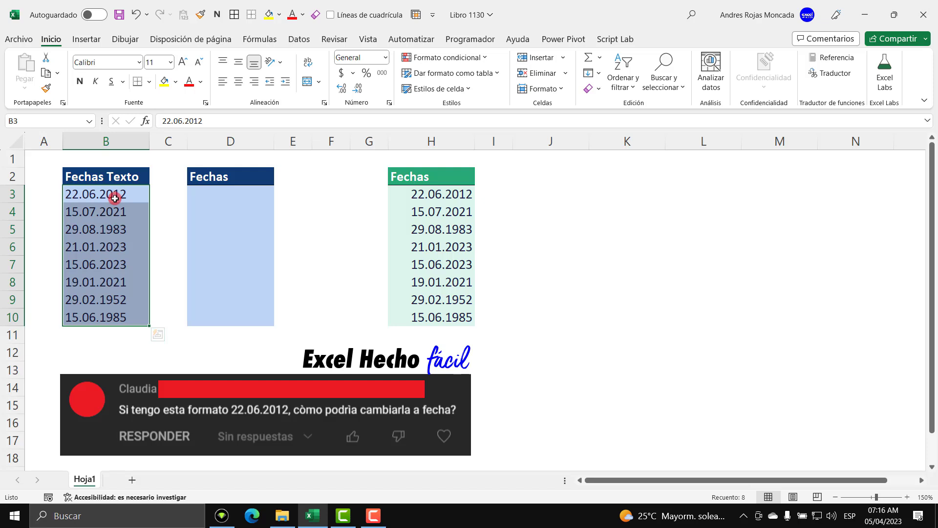
left_click(227, 194)
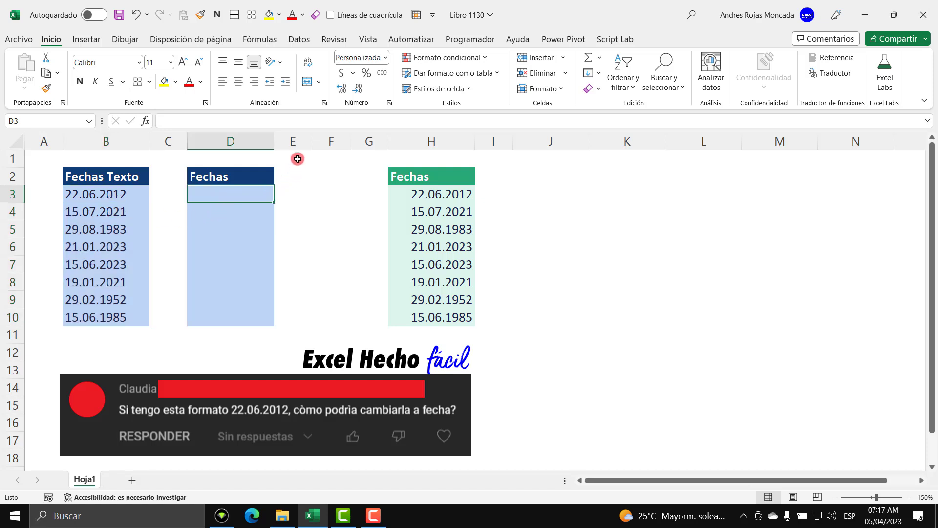
Start typing =FECHA(EXTRAE(B3 in D3 using the function suggestions
type("=")
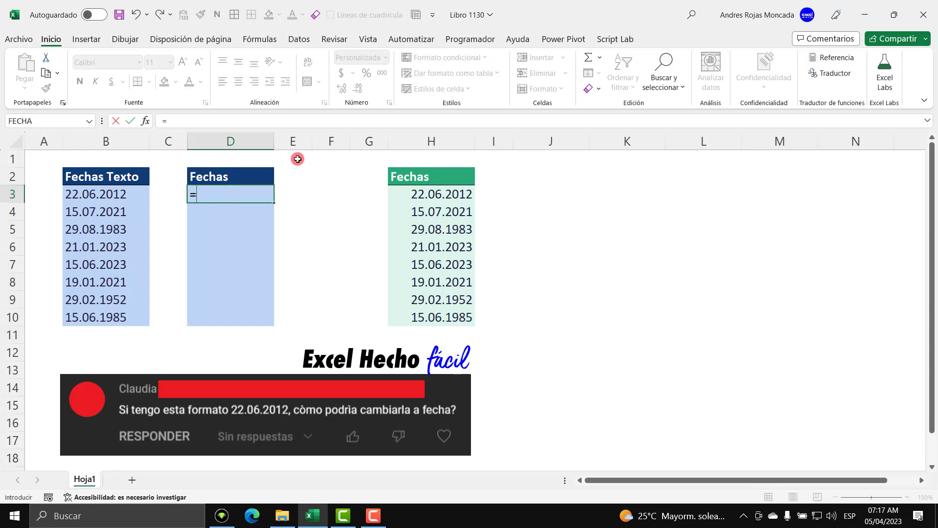
type("fec")
key("Tab")
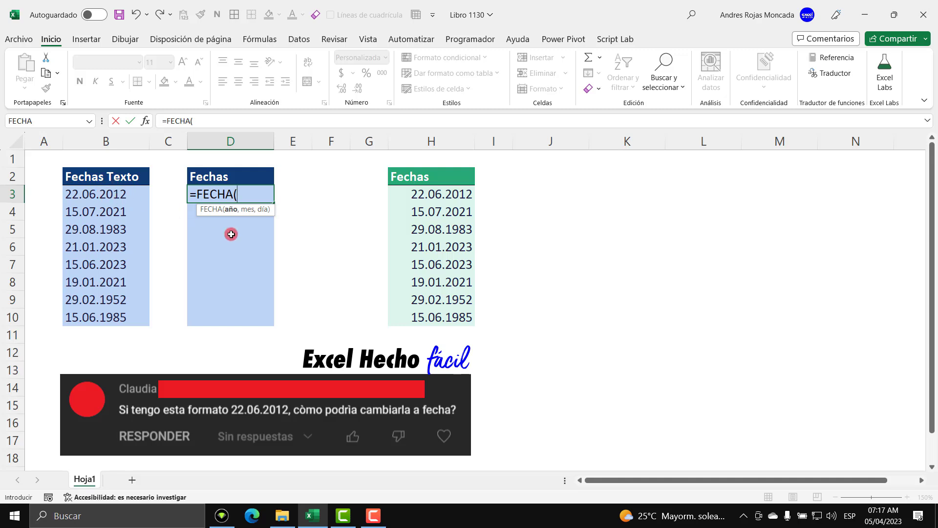
type("ex")
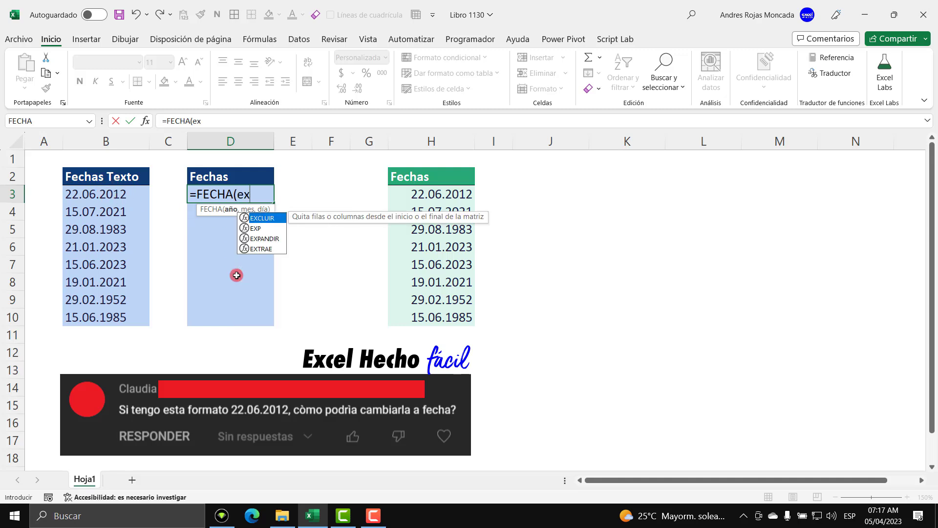
type("tr")
key("Tab")
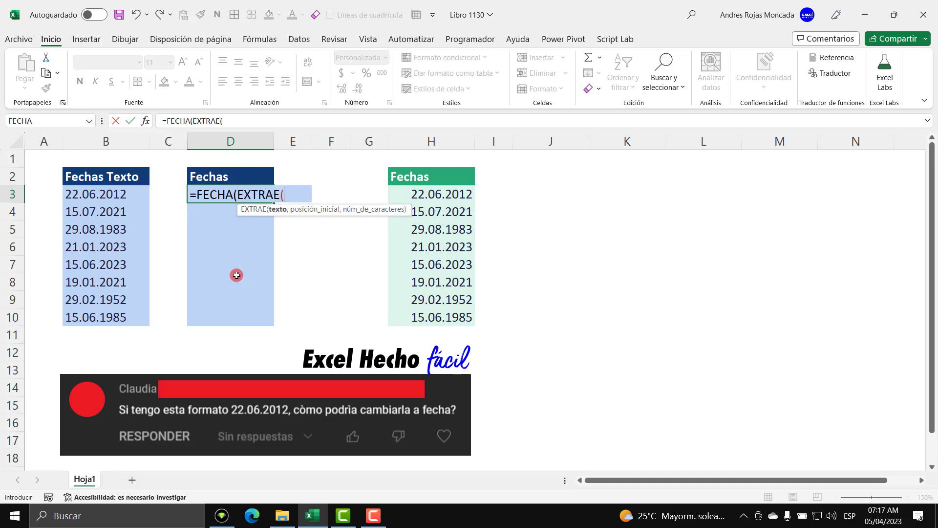
key("BackSpace")
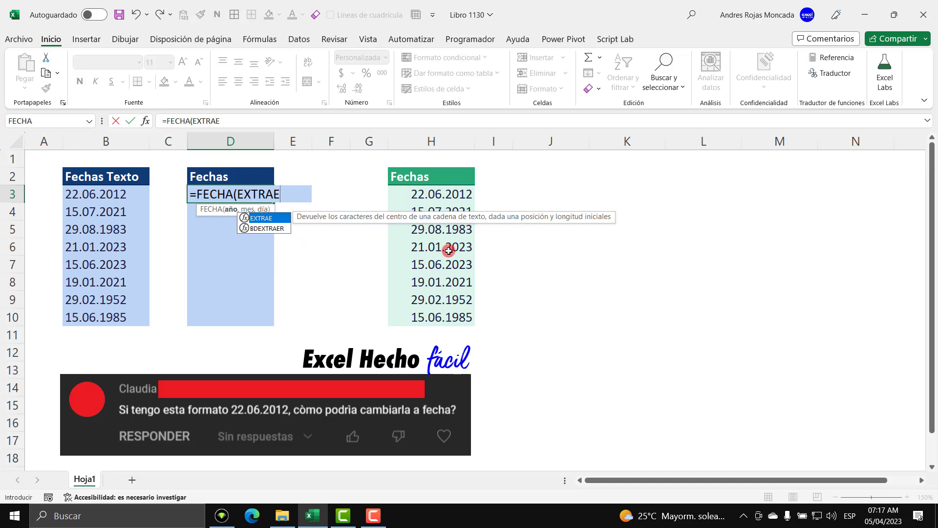
type("(")
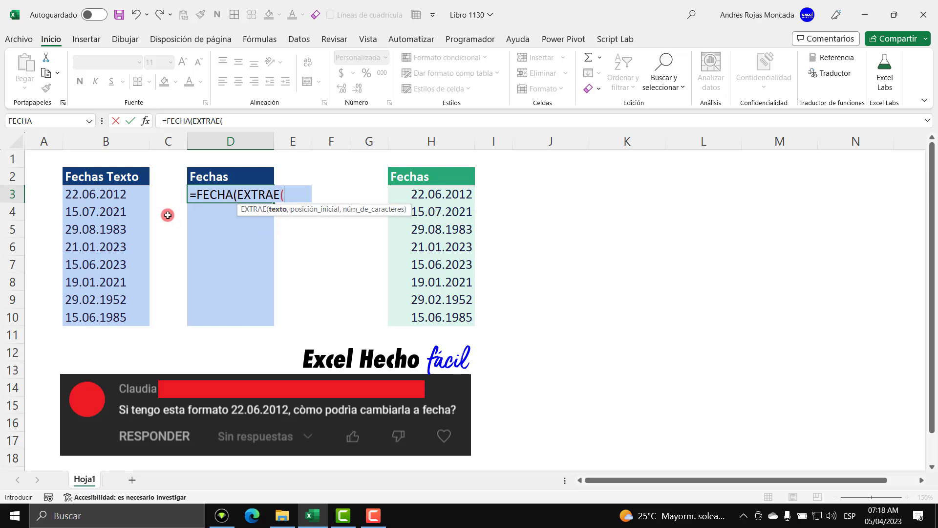
left_click(138, 195)
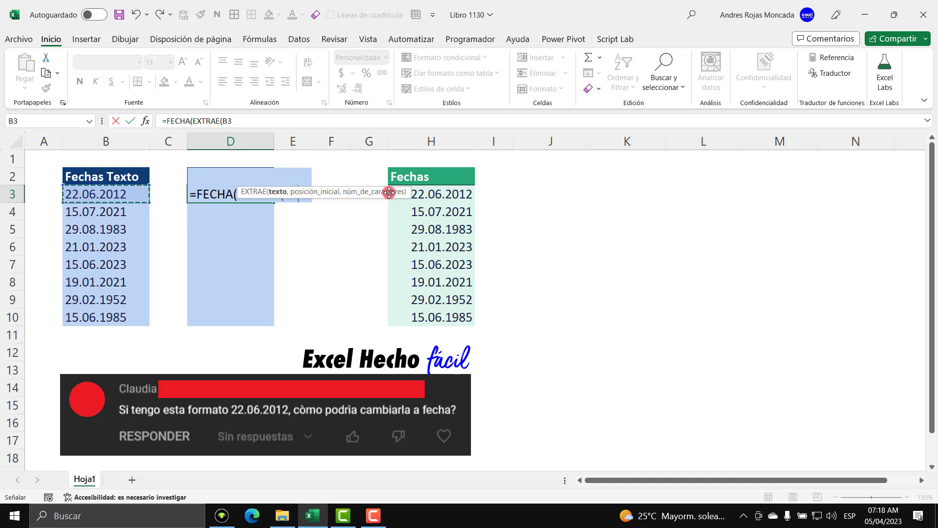
Finish the year argument with ,7,4) and preview that it returns 2012
left_click_drag(388, 192, 250, 241)
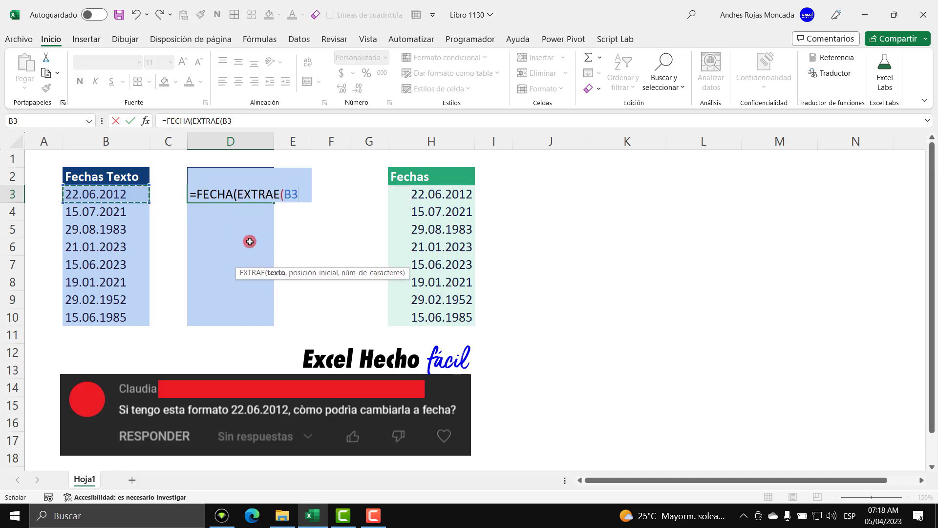
type(",")
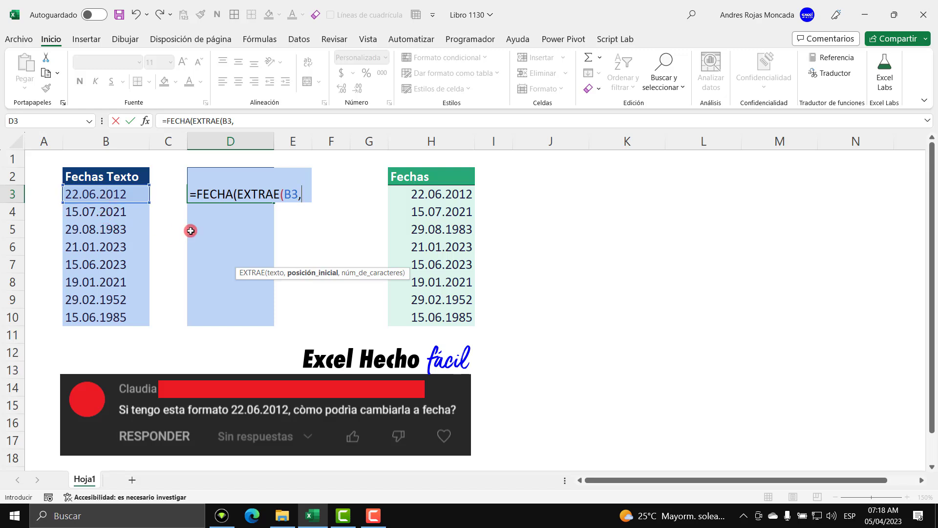
type("7,")
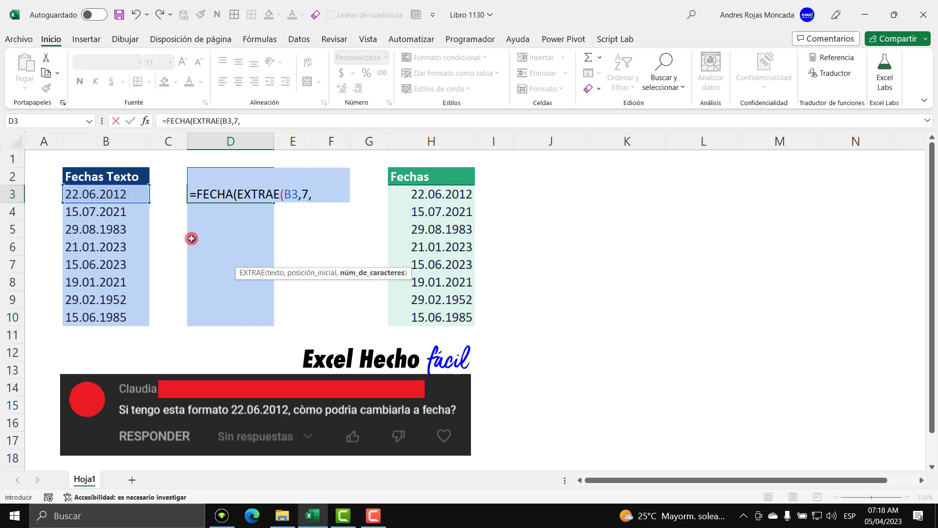
type("4")
type(")")
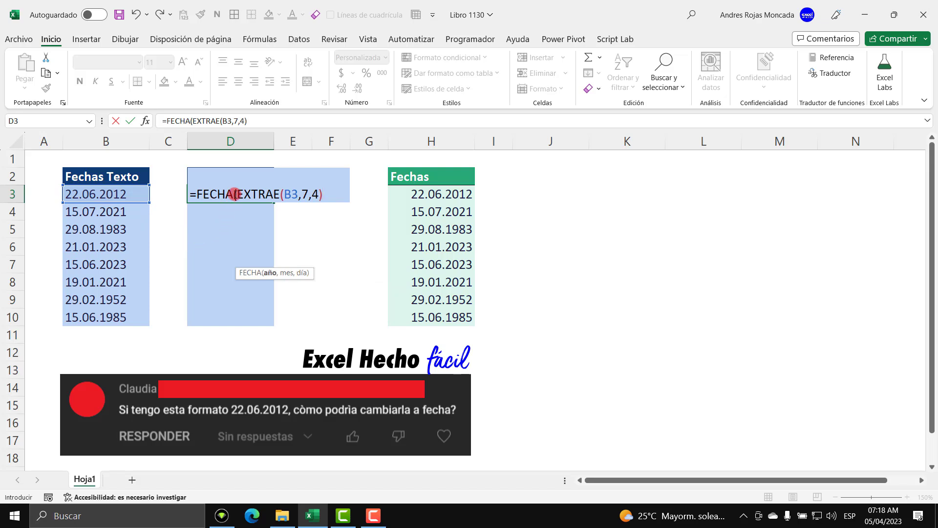
left_click_drag(235, 195, 358, 198)
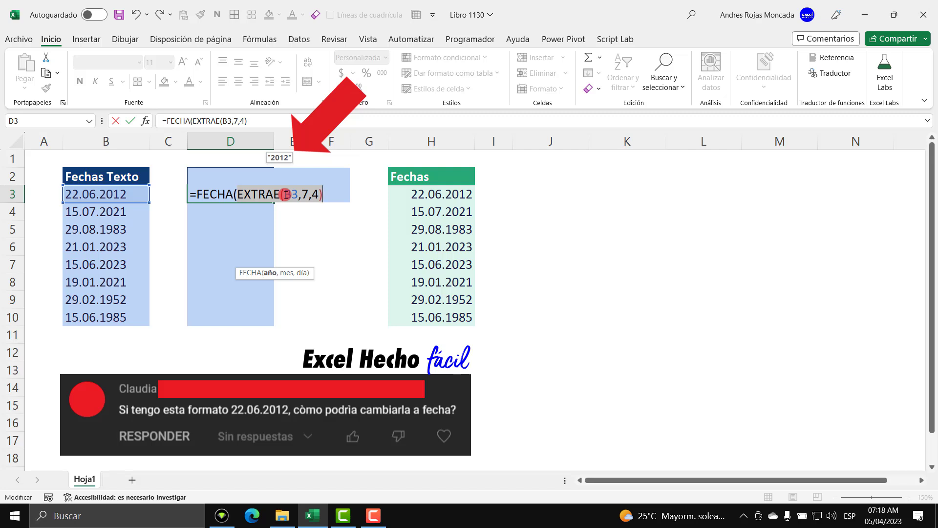
left_click(324, 195)
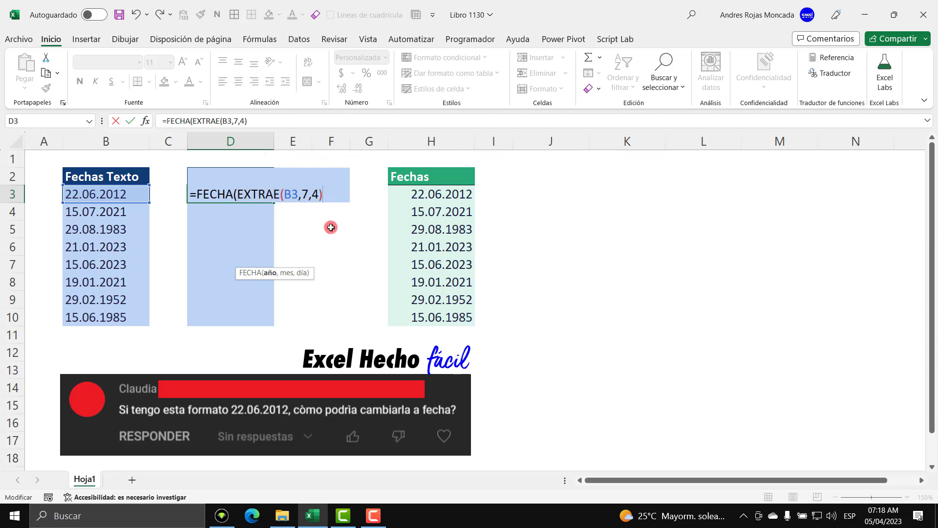
Add the month EXTRAE(B3,4,2) and day EXTRAE(B3,1,2) arguments and commit, showing 22/06/2012
type(",")
type("extr")
key("Tab")
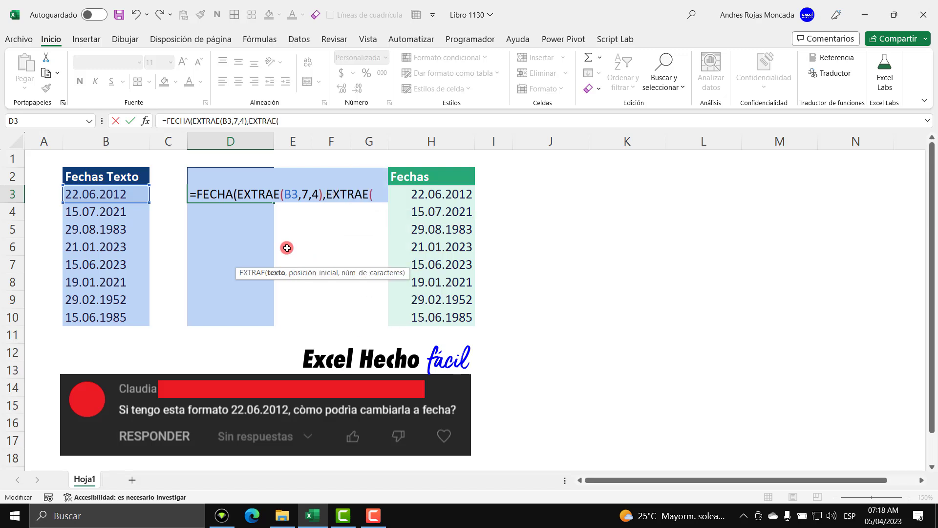
left_click(122, 193)
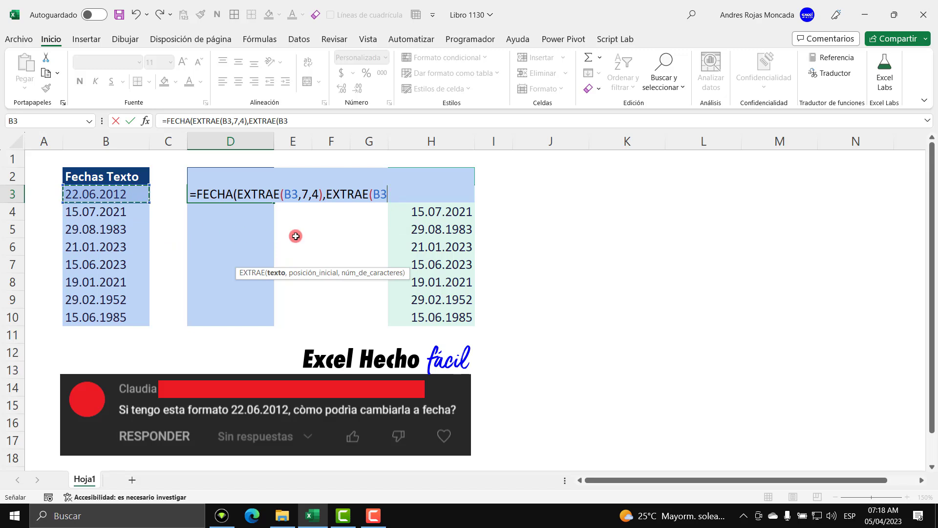
type(",")
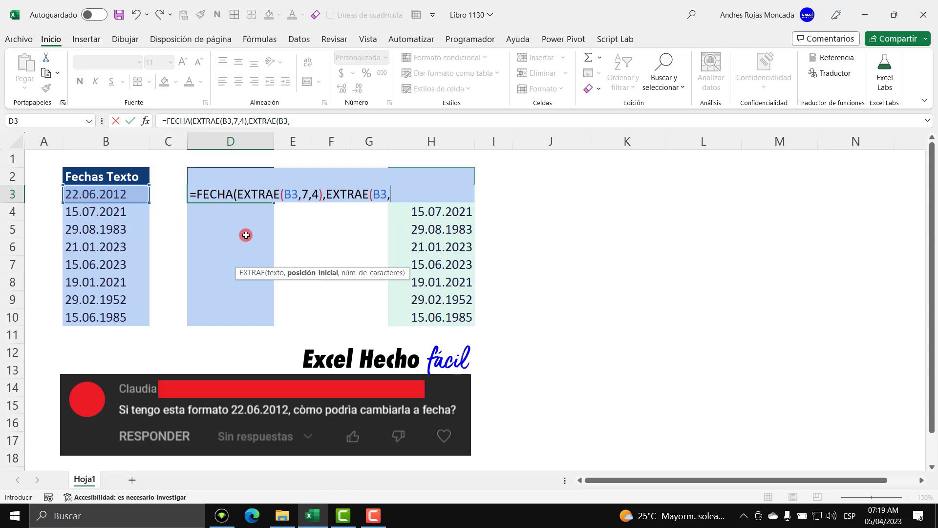
type("4,2")
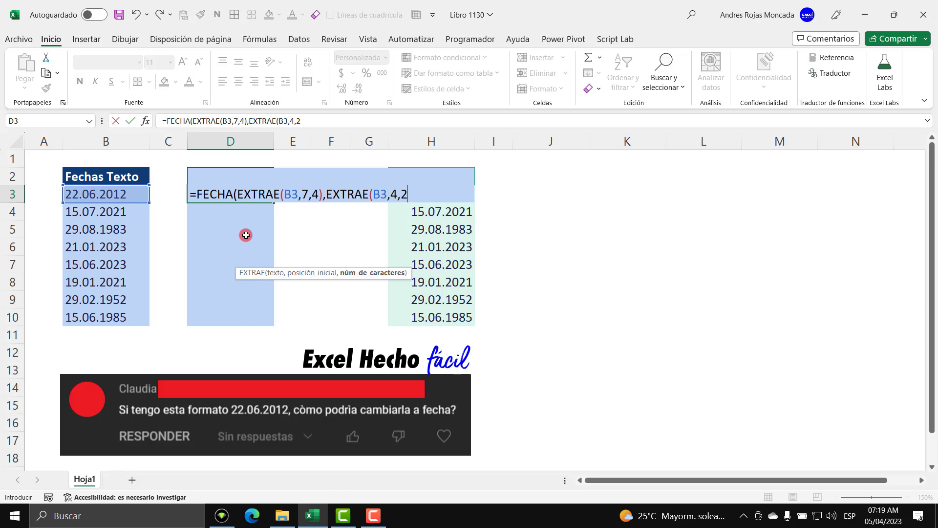
type(")")
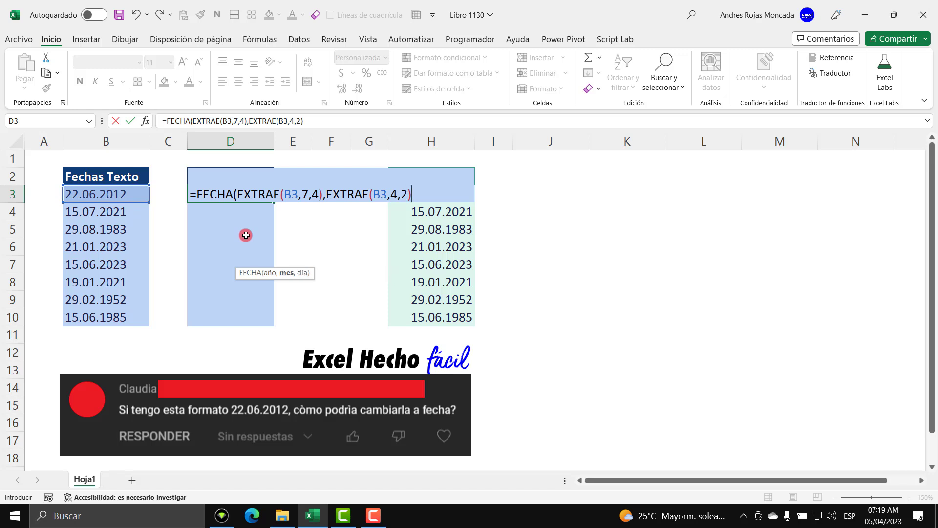
type(",")
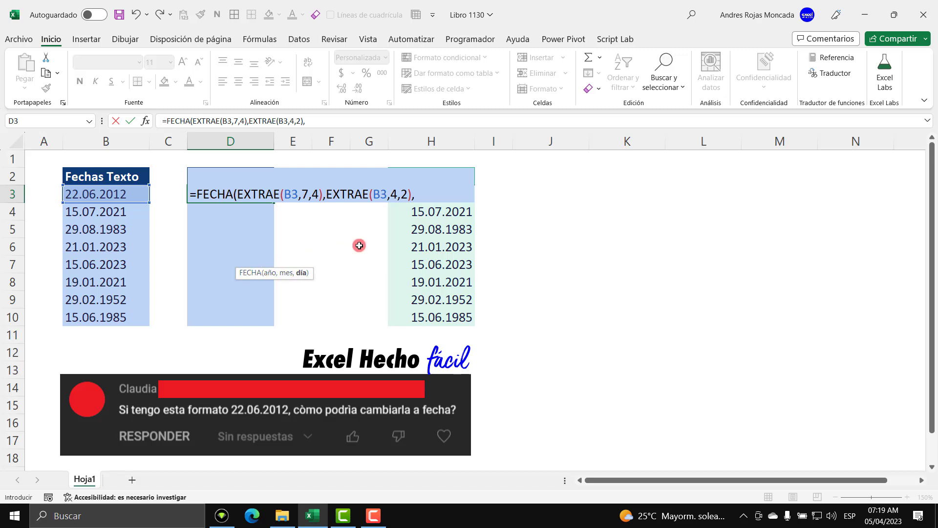
type("extr")
key("Tab")
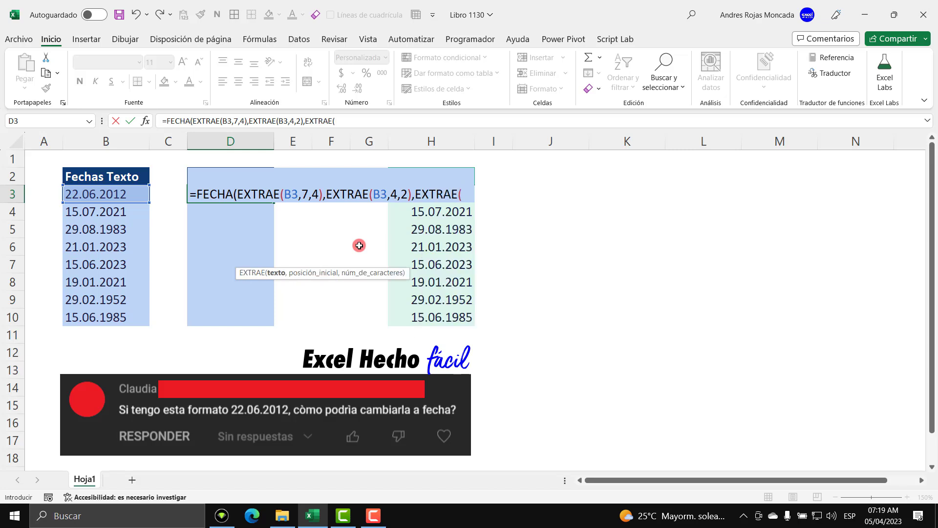
left_click(137, 193)
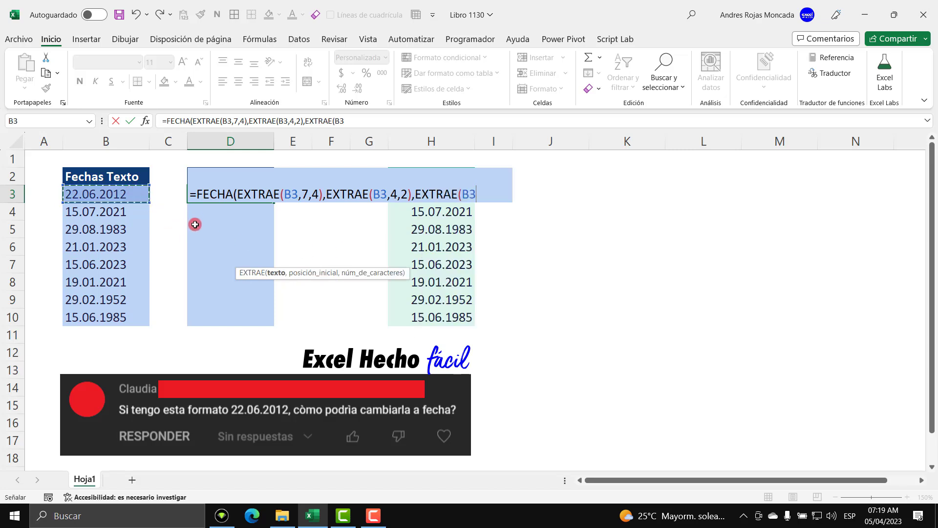
type(",")
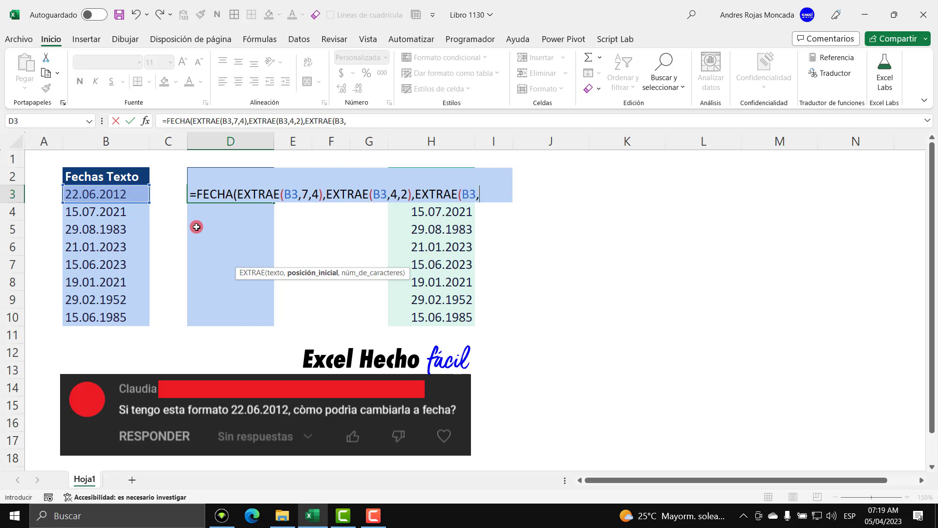
type("1")
type(",2")
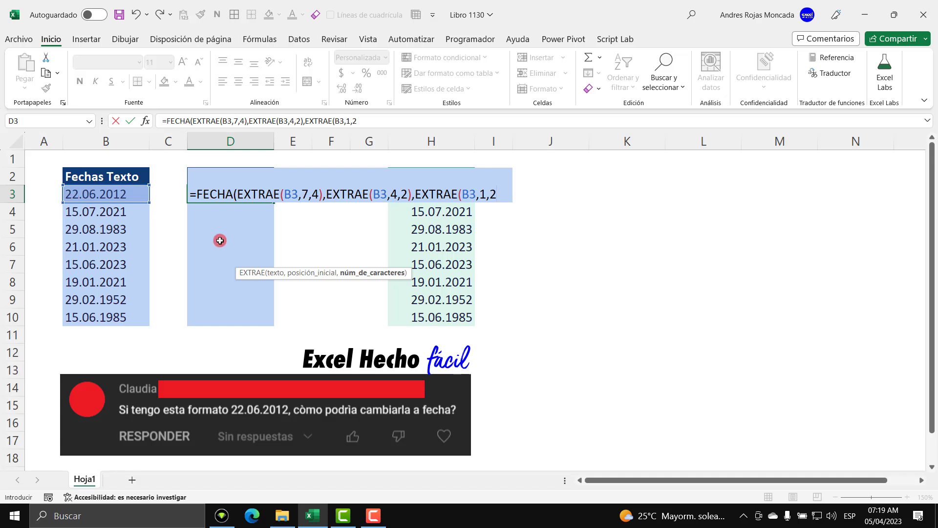
type(")")
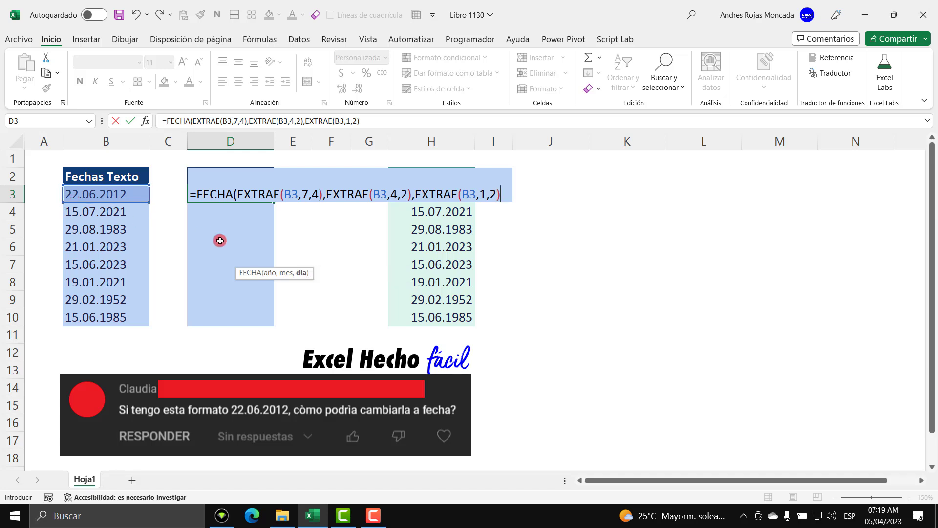
type(")")
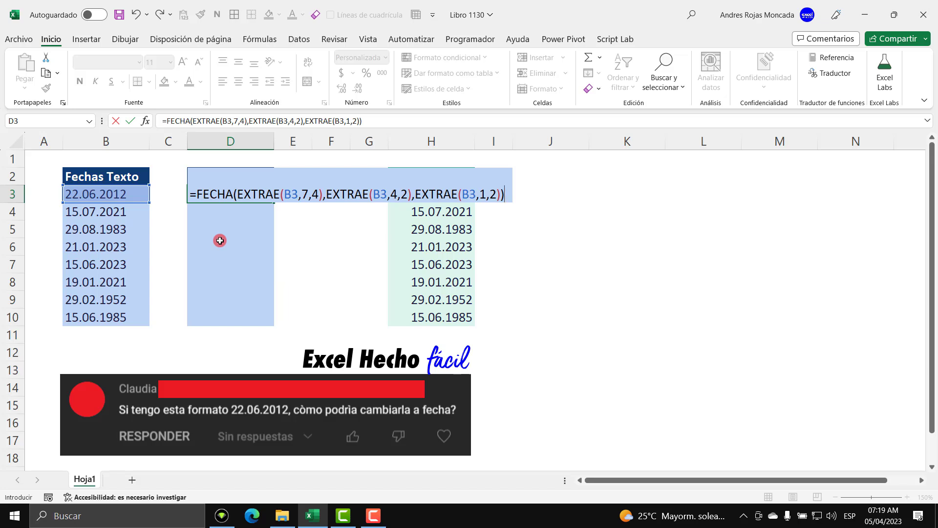
key("Return")
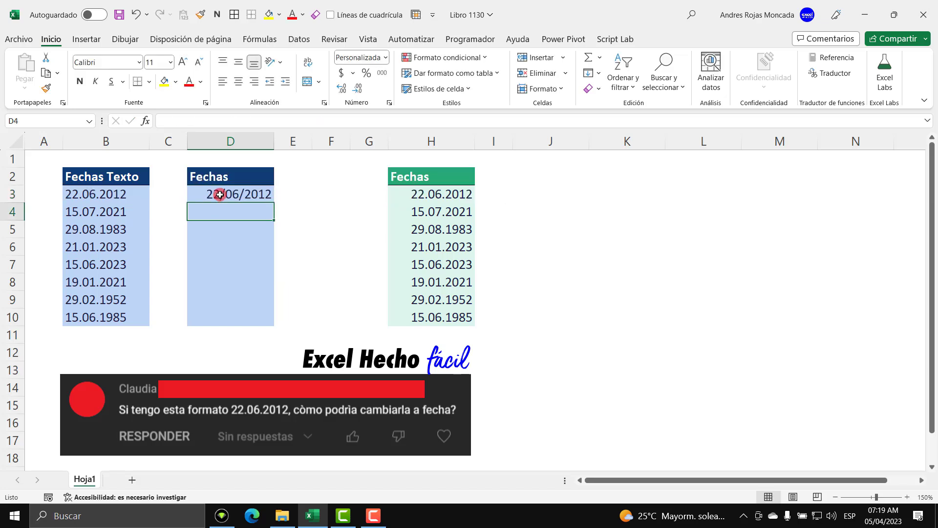
Fill D3's formula down to D10 and compare B3:B10 with D3:D10
left_click(220, 194)
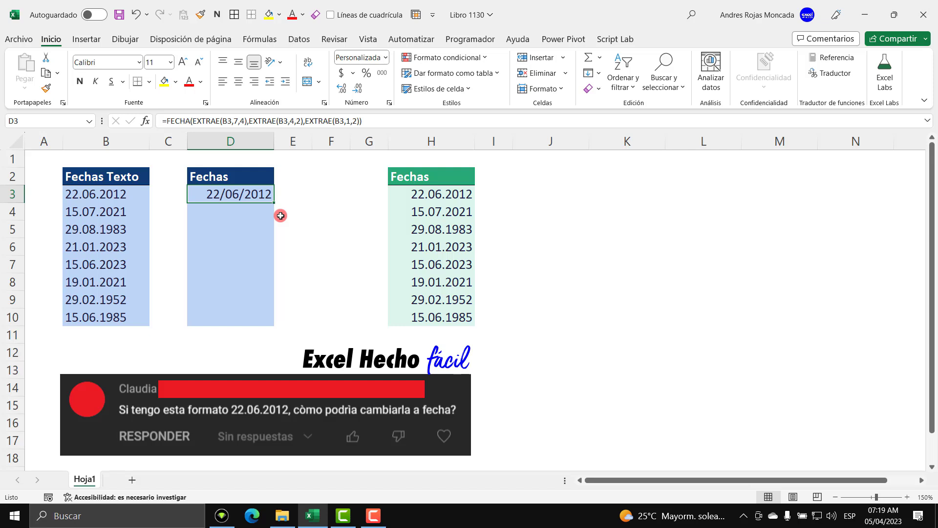
left_click_drag(274, 203, 267, 327)
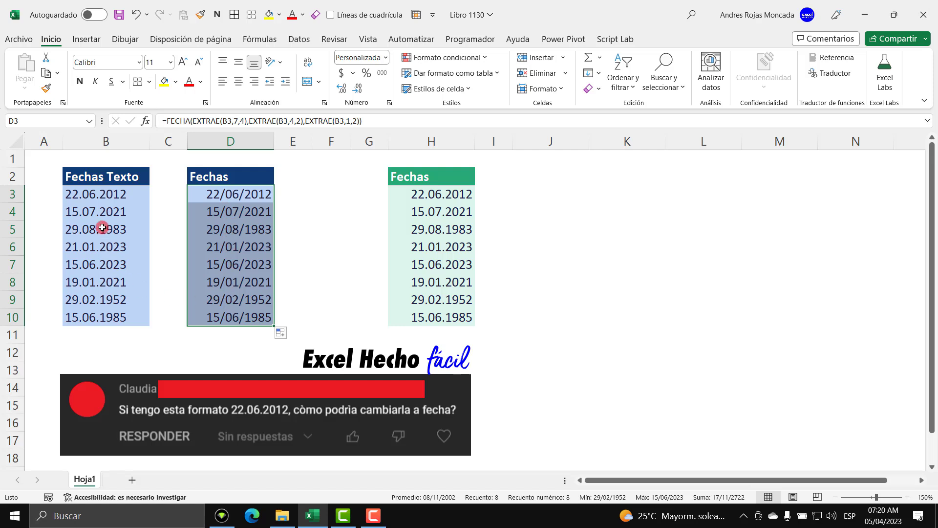
left_click_drag(98, 194, 98, 317)
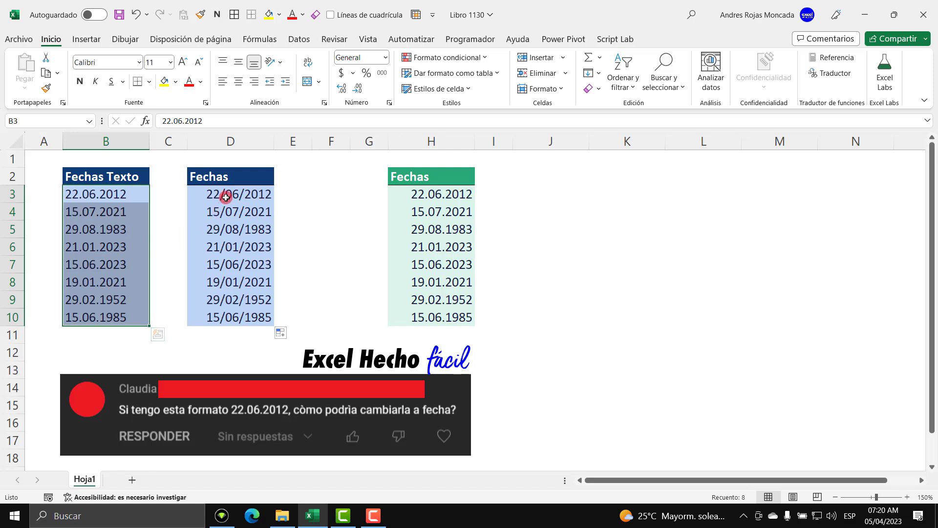
left_click_drag(222, 195, 220, 318)
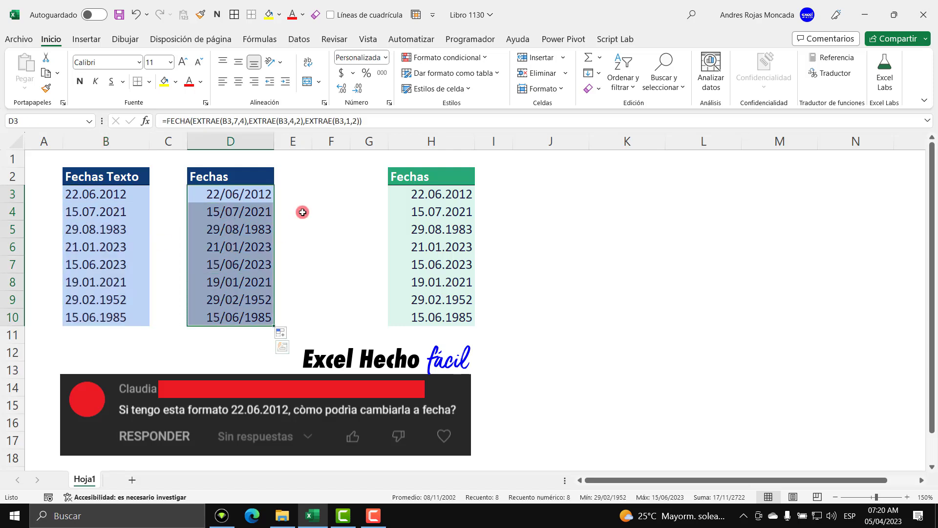
Apply General format to D3:D10, showing serial numbers like 41082
key("ctrl+1")
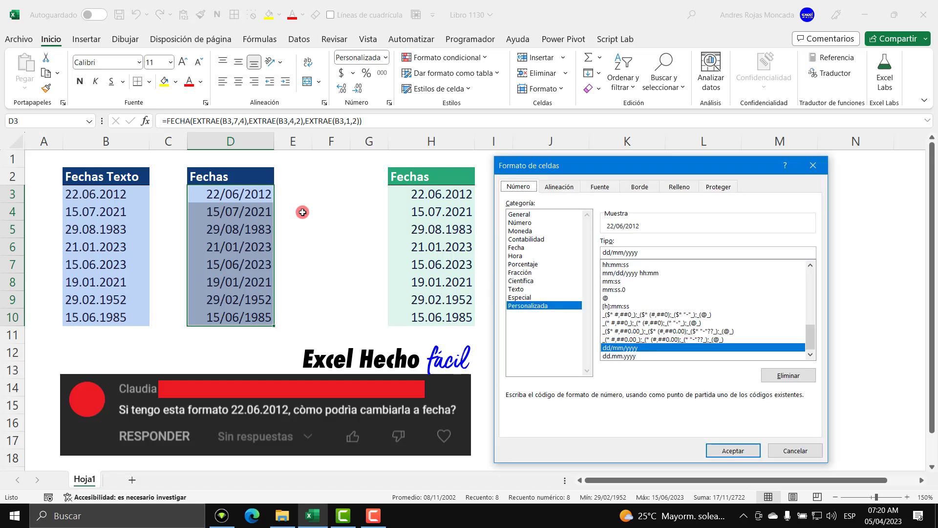
left_click(523, 215)
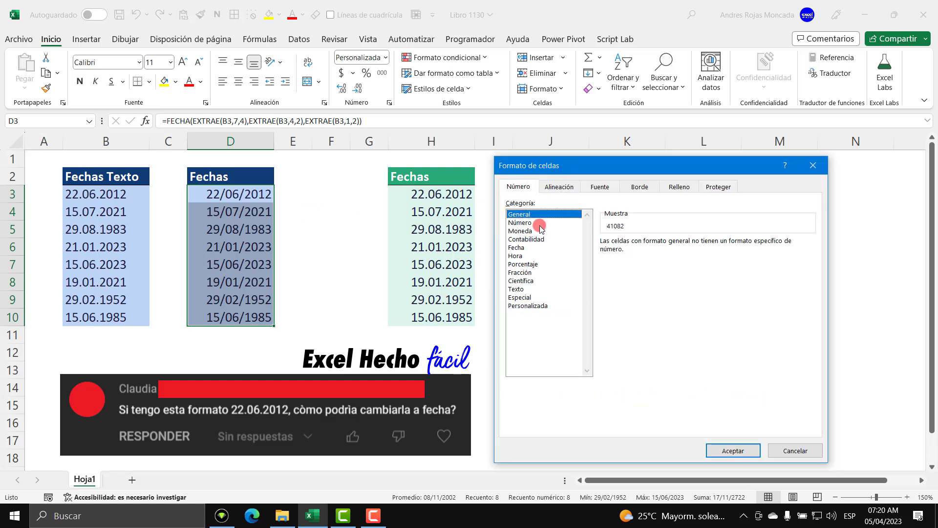
left_click(733, 450)
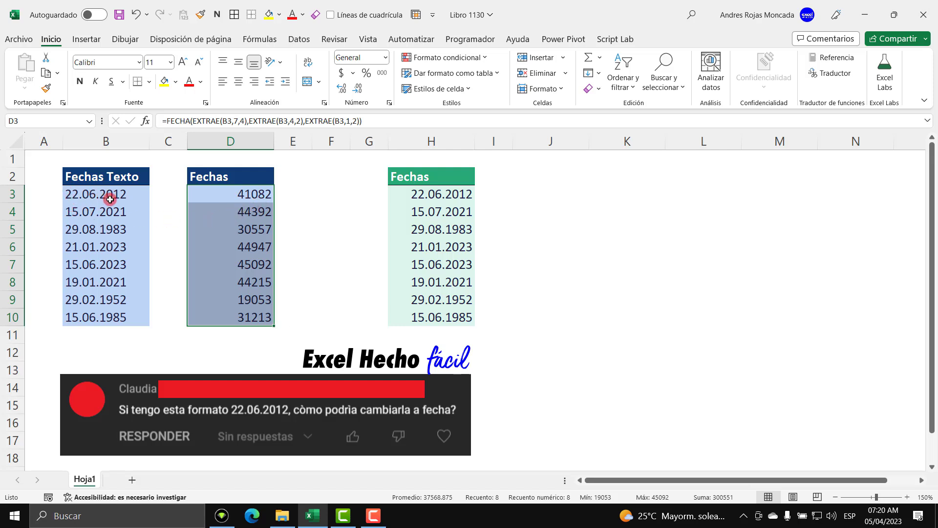
Step through the formulas in D4 to D10, ending at 31213
left_click(264, 212)
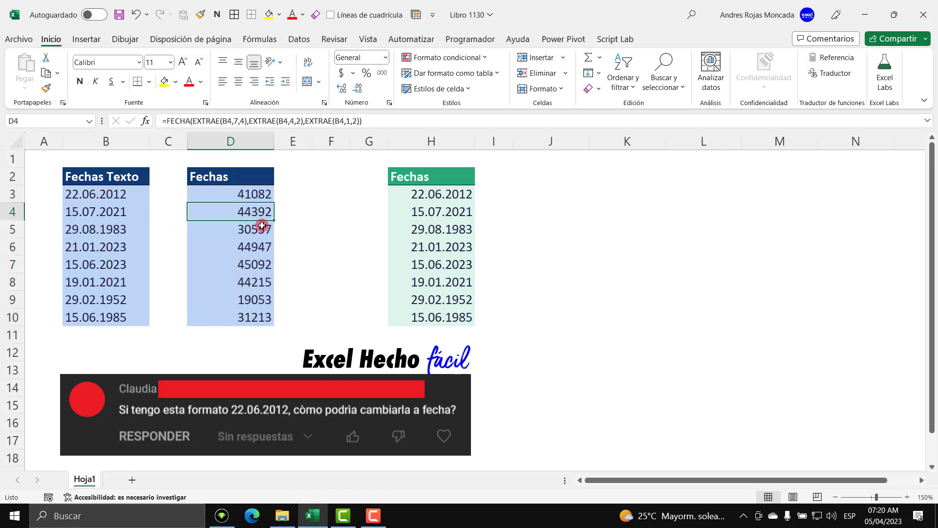
left_click(261, 234)
left_click(262, 247)
left_click(263, 264)
left_click(263, 282)
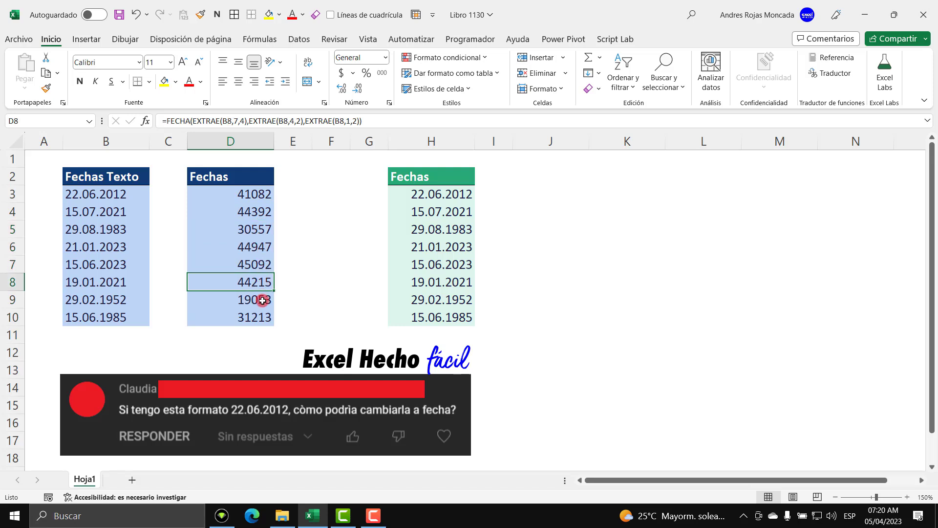
left_click(264, 300)
left_click(265, 317)
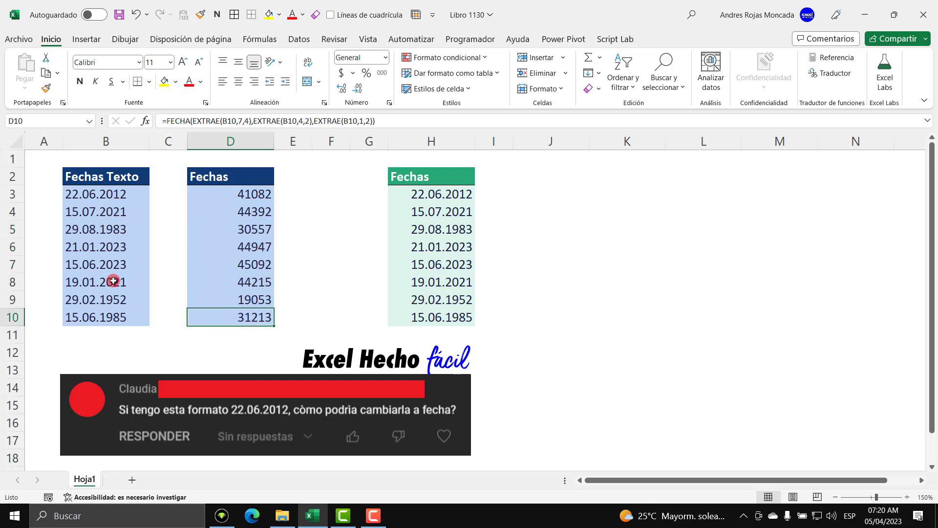
Apply General format to the text dates in B3:B10, which stay unchanged
left_click_drag(113, 196, 107, 321)
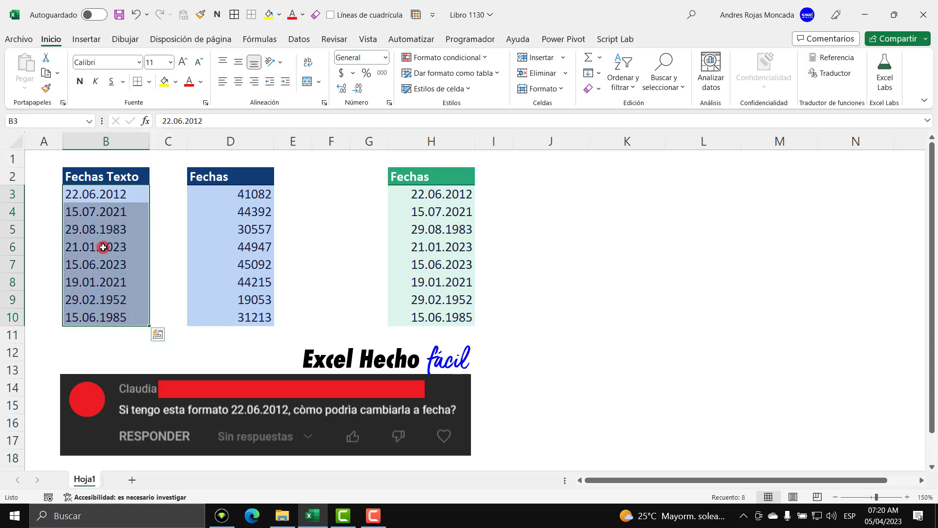
key("ctrl+1")
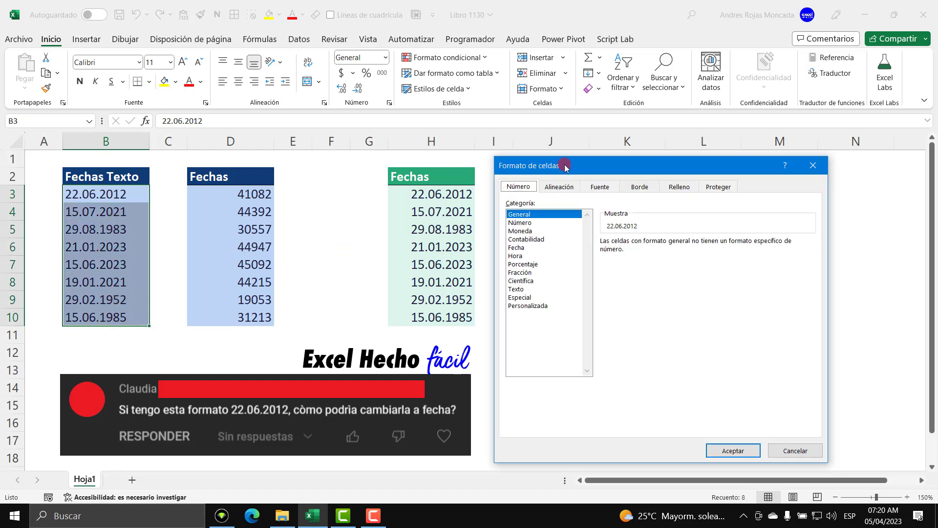
left_click(537, 215)
left_click(733, 451)
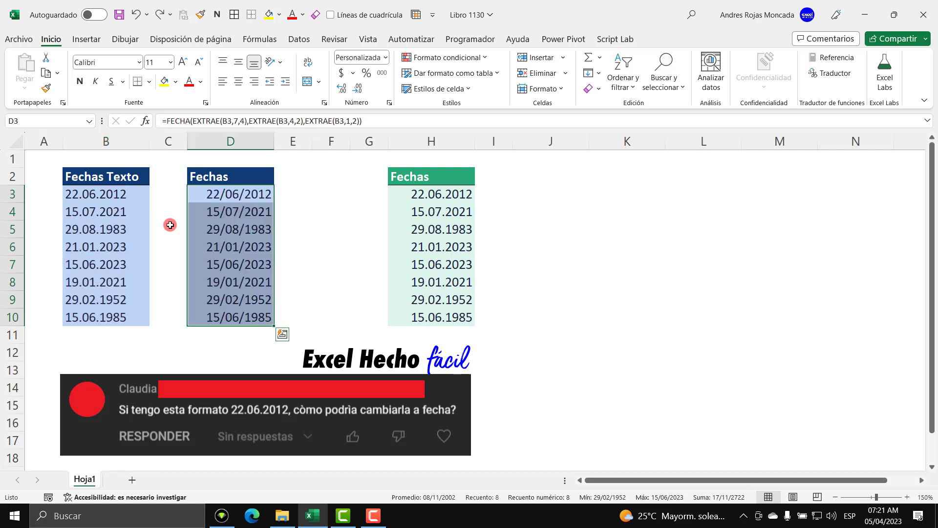
Give D3:D10 the first built-in Fecha type, reading 06/22/2012 to 06/15/1985
left_click(244, 196)
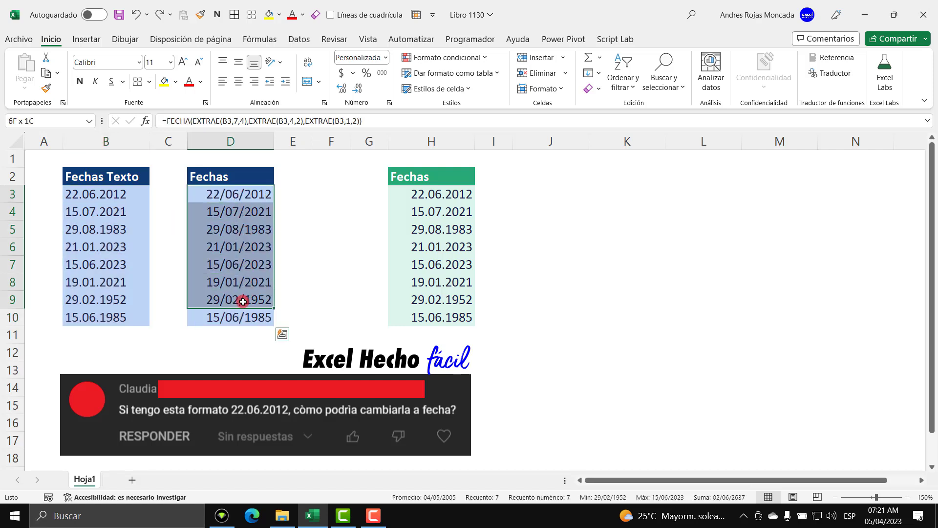
left_click_drag(245, 207, 243, 317)
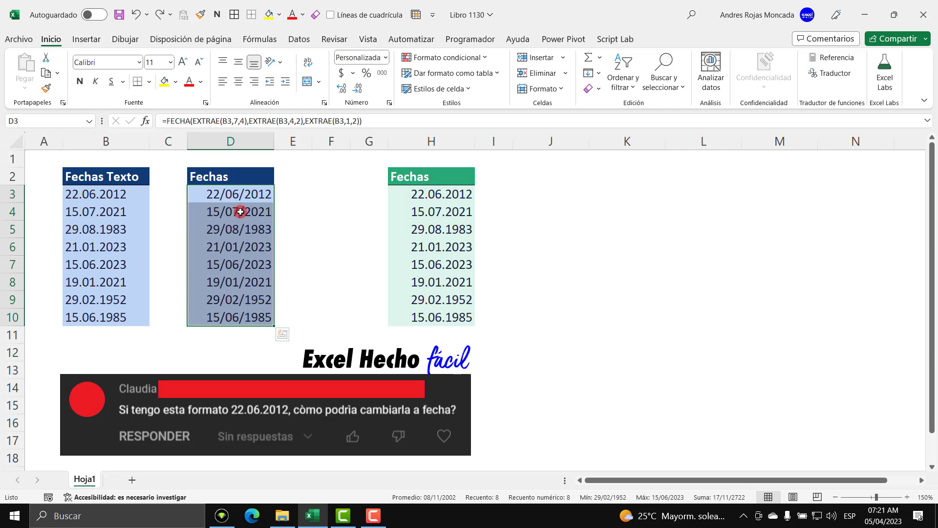
key("ctrl+1")
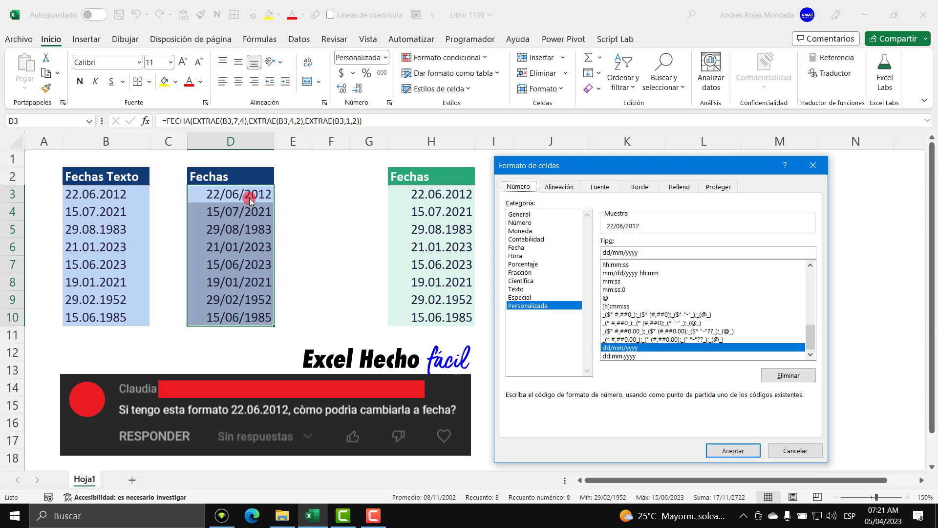
left_click(517, 248)
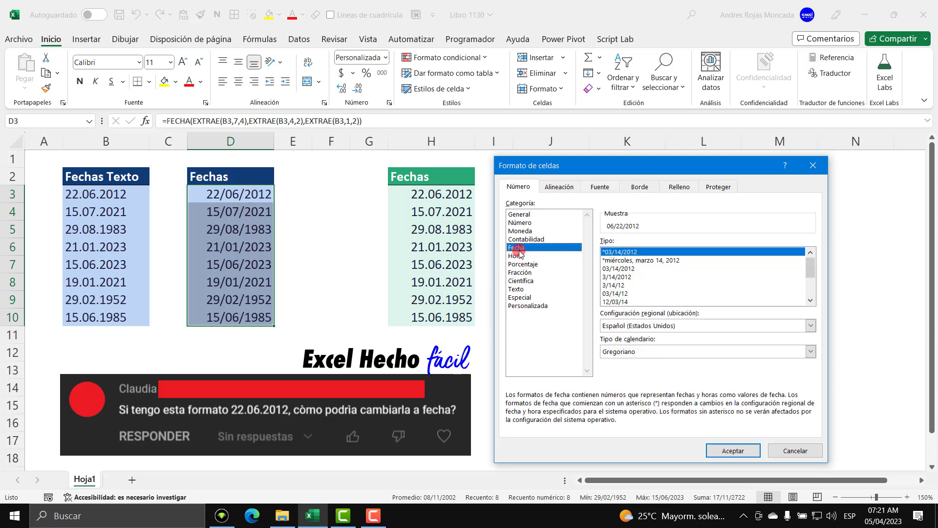
left_click(643, 253)
left_click(733, 450)
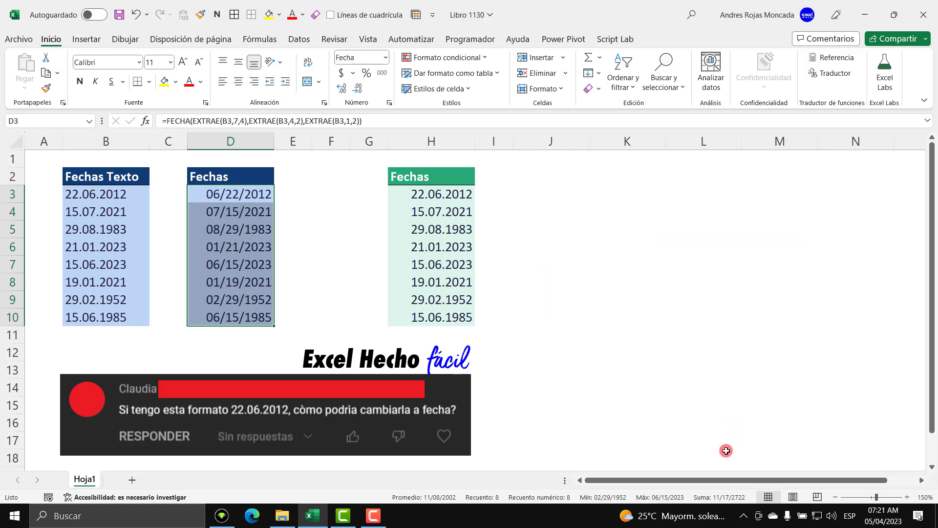
left_click(236, 194)
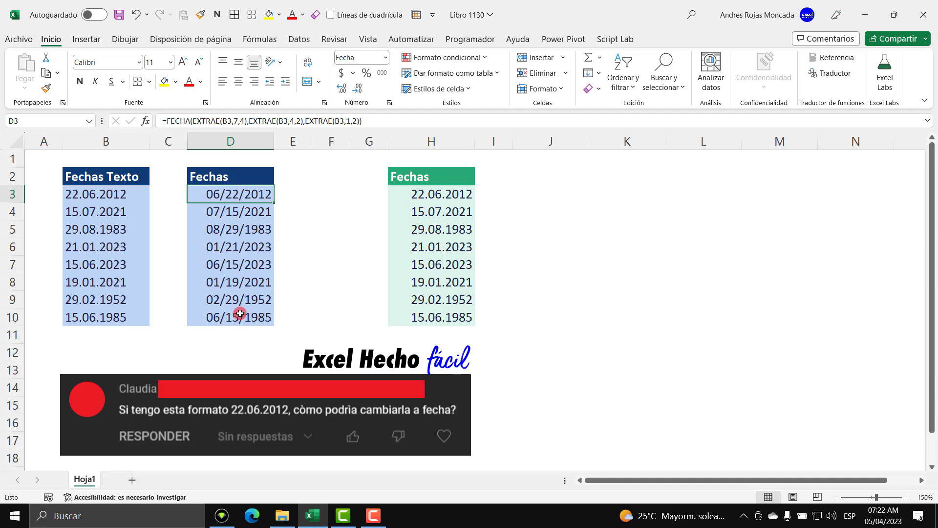
Give D3:D10 the custom format dd/mm/yyyy, showing 22/06/2012 to 15/06/1985
left_click_drag(254, 193, 242, 318)
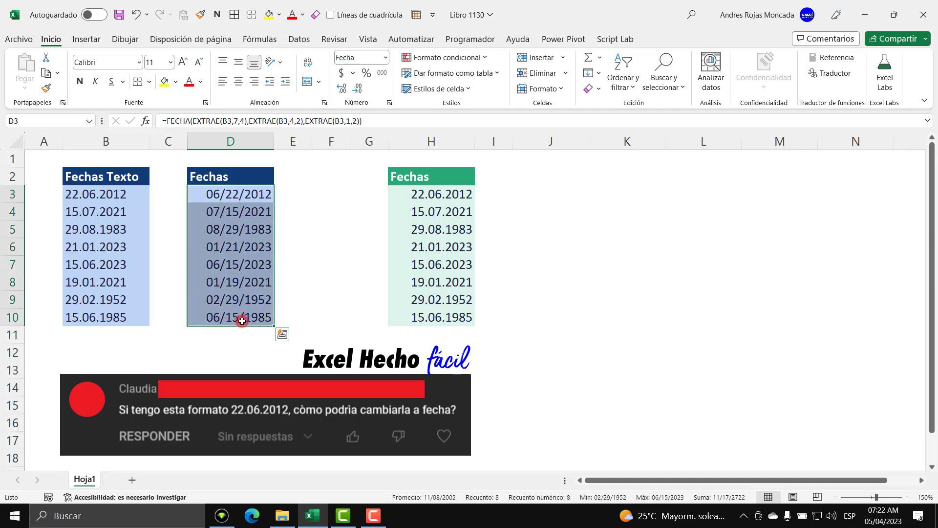
key("ctrl+1")
left_click(528, 305)
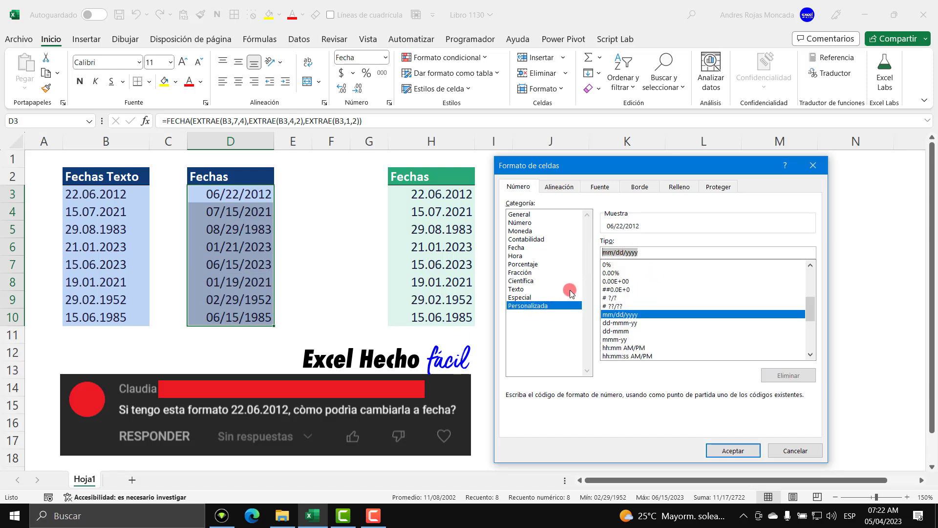
type("dd")
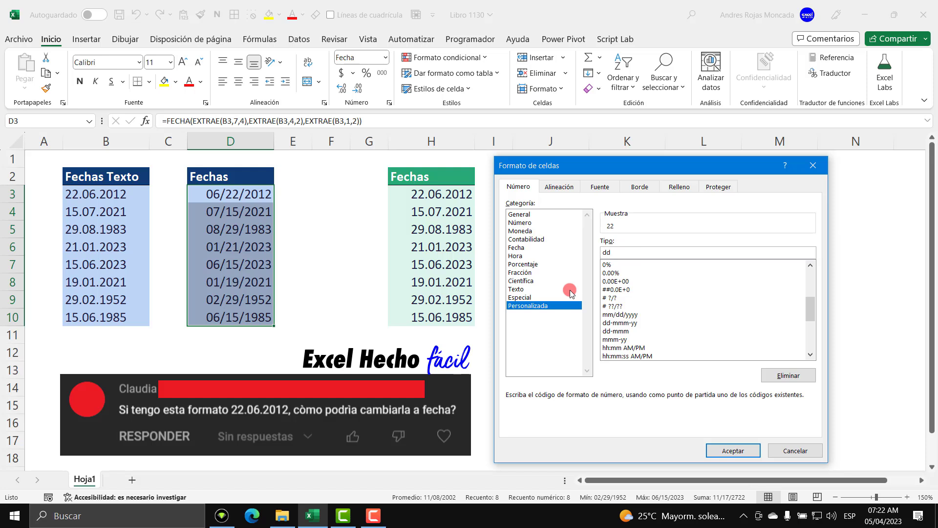
type("/mm/")
type("yyyy")
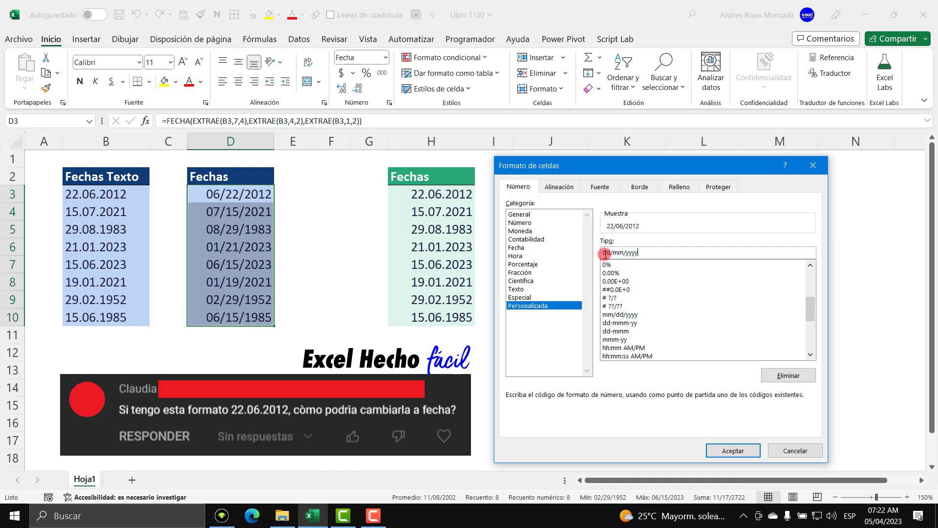
left_click(709, 448)
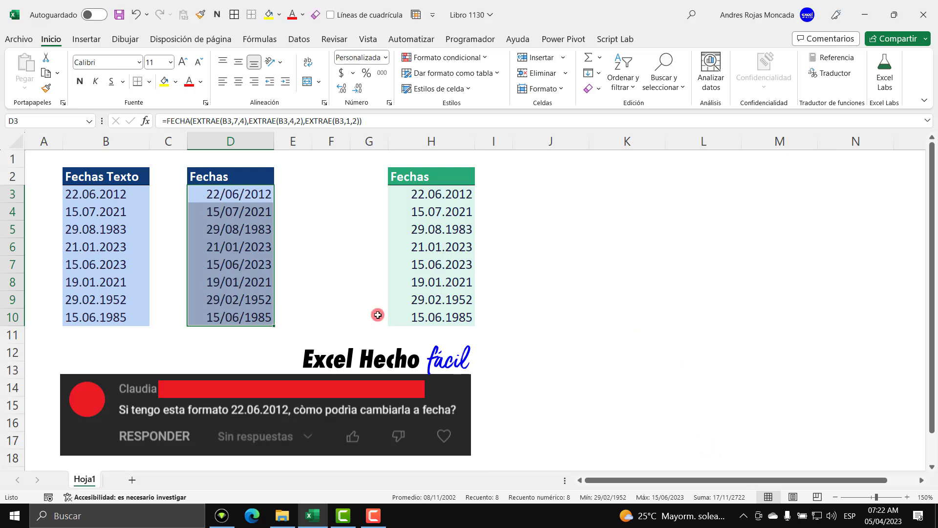
left_click(247, 197)
left_click_drag(247, 197, 247, 310)
left_click(460, 195)
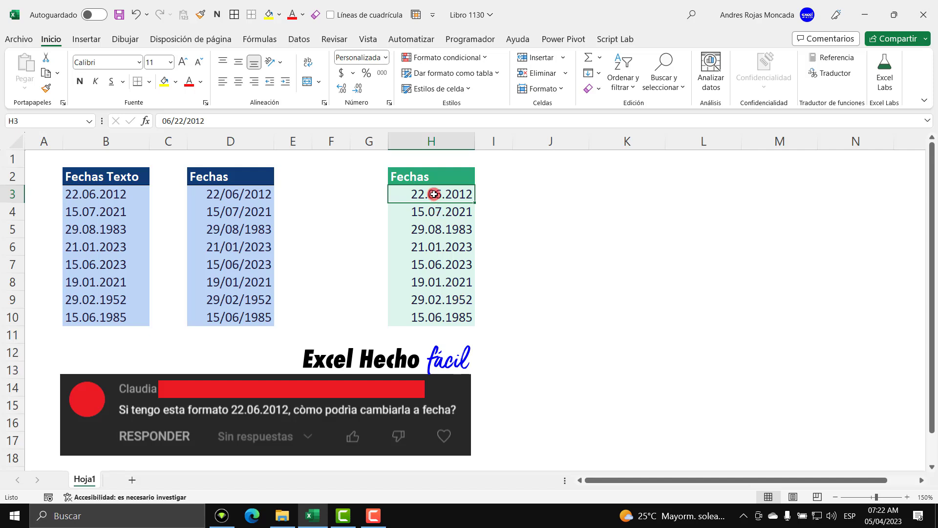
Give H3:H10 the first built-in Fecha type, reading 06/22/2012 to 06/15/1985
key("ctrl+shift+Down")
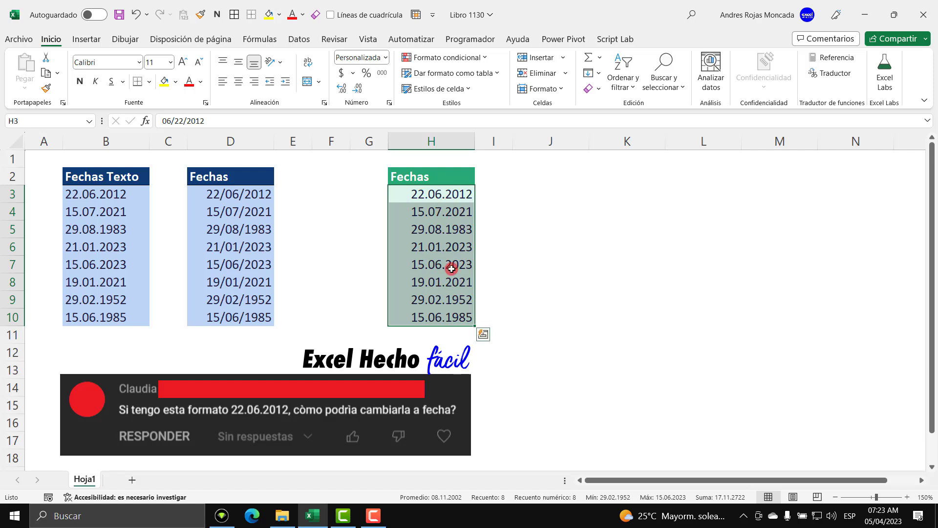
key("ctrl+1")
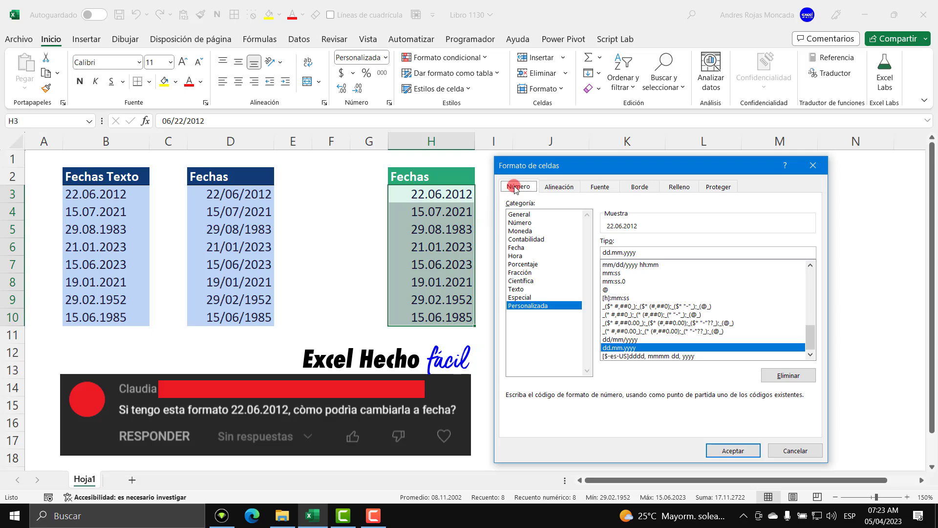
left_click(519, 249)
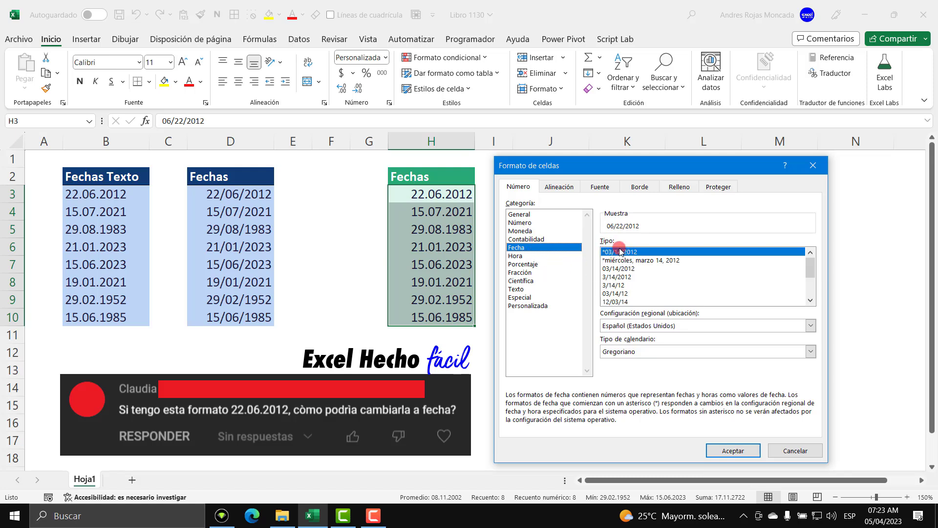
left_click(733, 450)
left_click(439, 200)
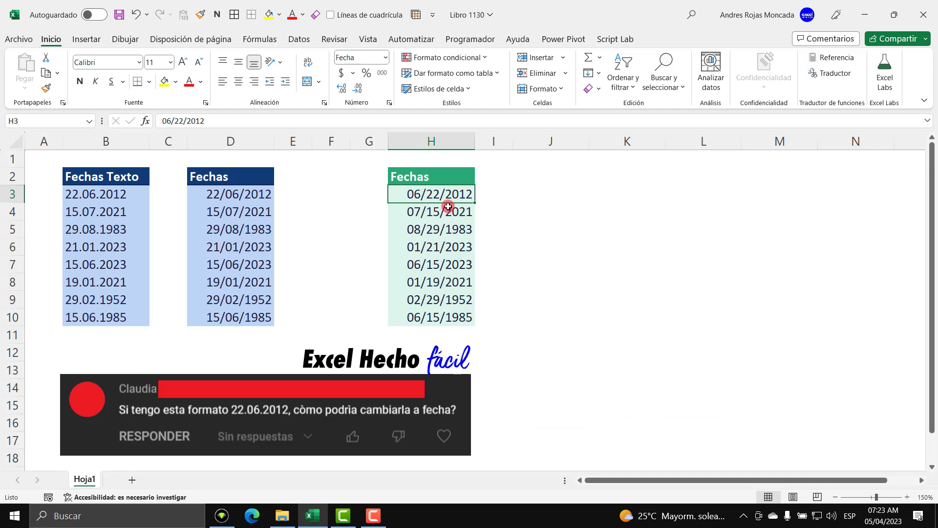
Replace H3:H10's mm/dd/yyyy format code with the custom format dd/mm/yyyy
left_click_drag(446, 201, 446, 326)
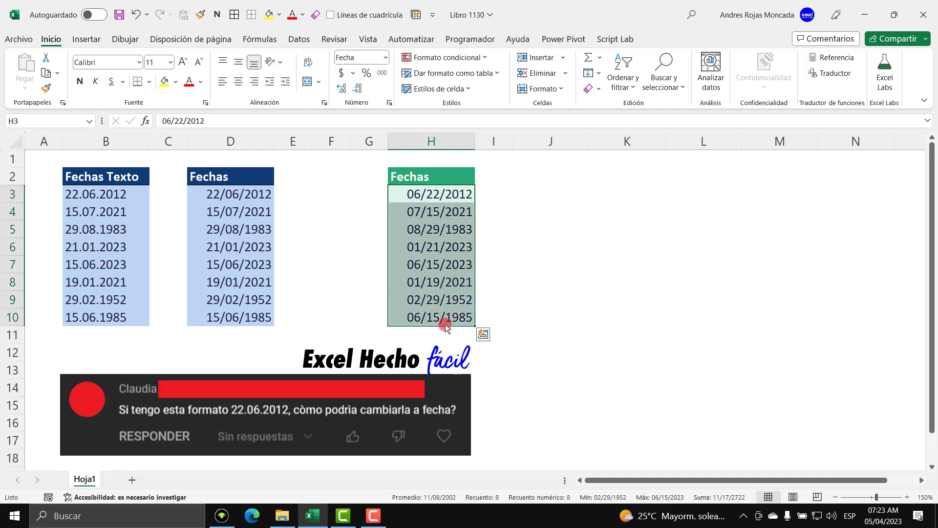
key("ctrl+1")
left_click(523, 305)
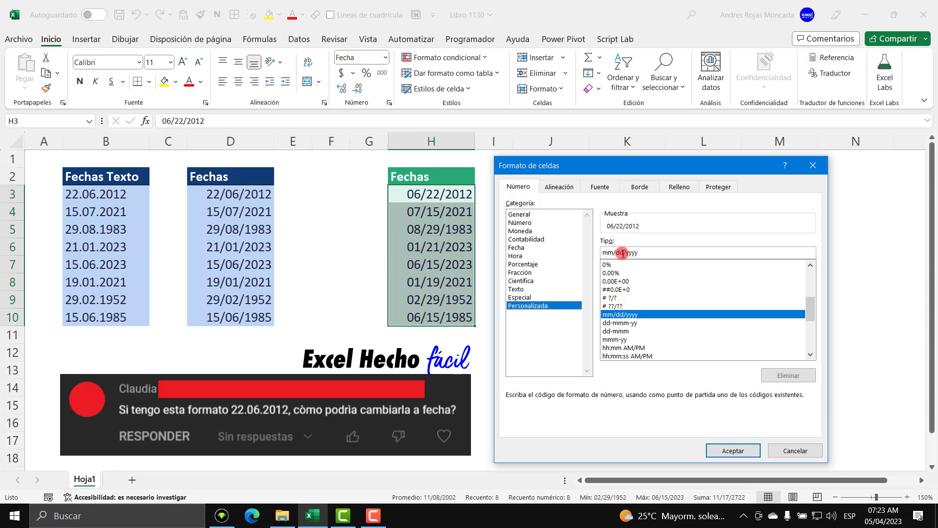
left_click_drag(643, 253, 583, 252)
key("BackSpace")
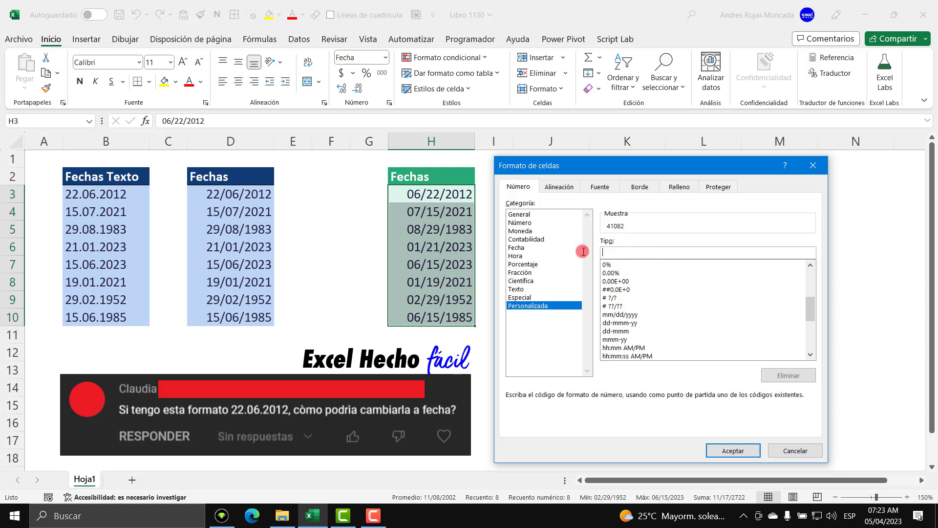
type("dd/")
type("mm/yy")
type("yy")
left_click(733, 450)
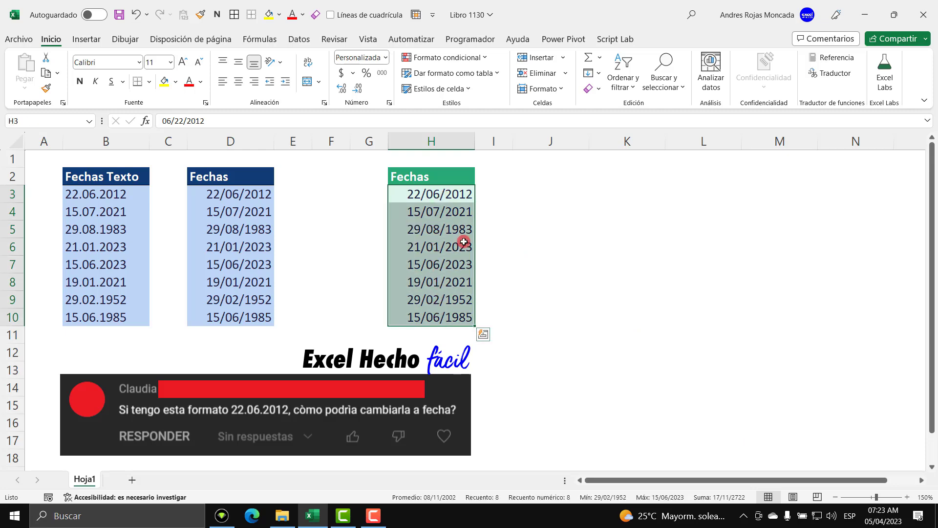
Briefly apply General to H3:H10 to reveal serial numbers, then undo it
key("ctrl+1")
left_click(527, 214)
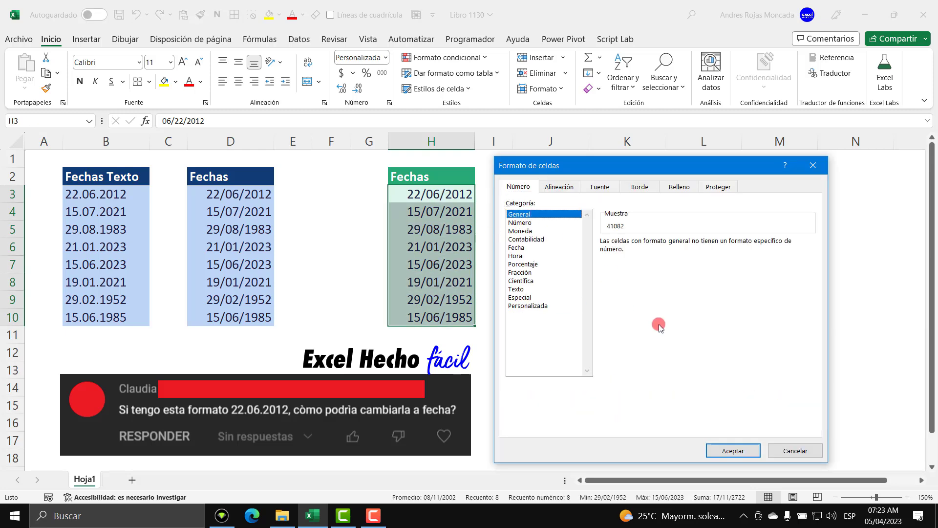
left_click(744, 461)
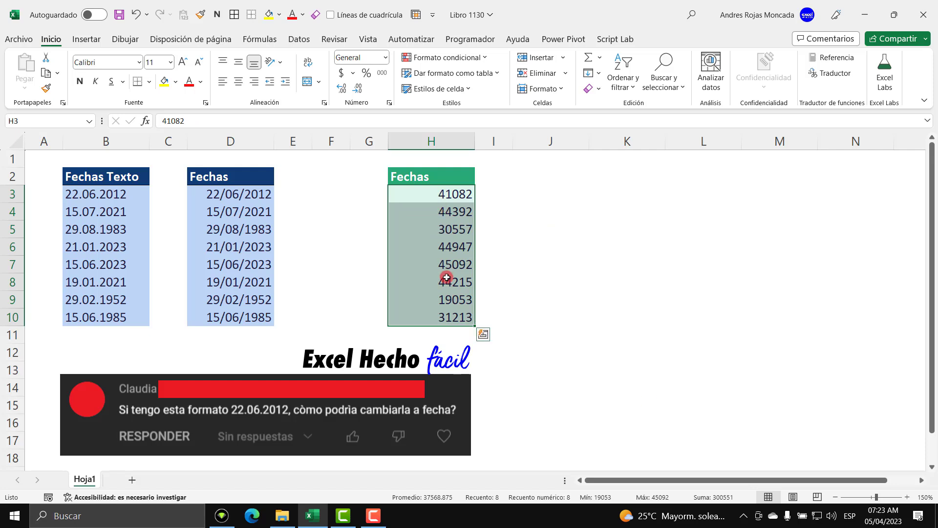
key("ctrl+z")
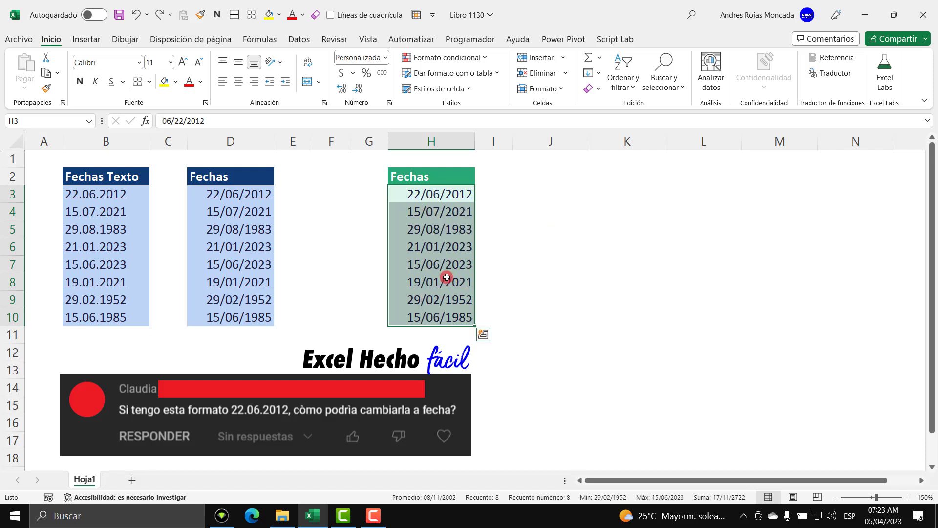
left_click(95, 350)
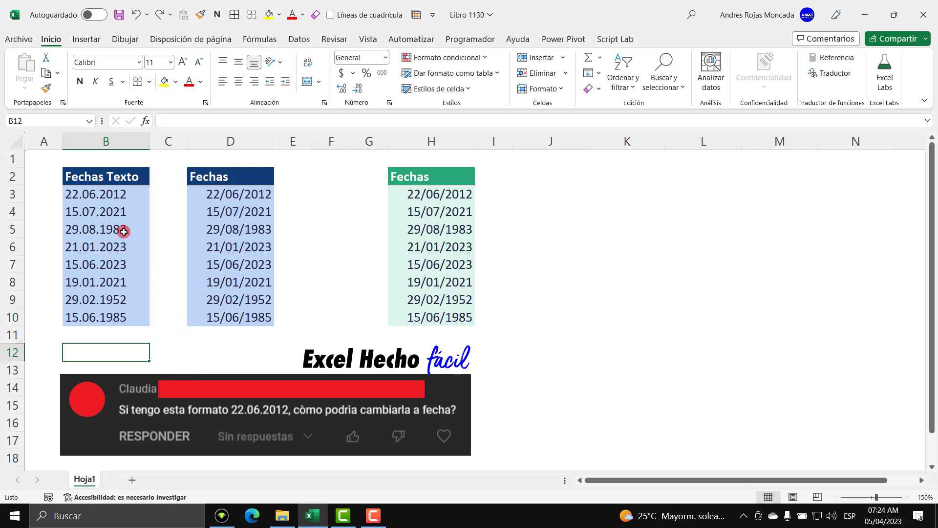
left_click(108, 196)
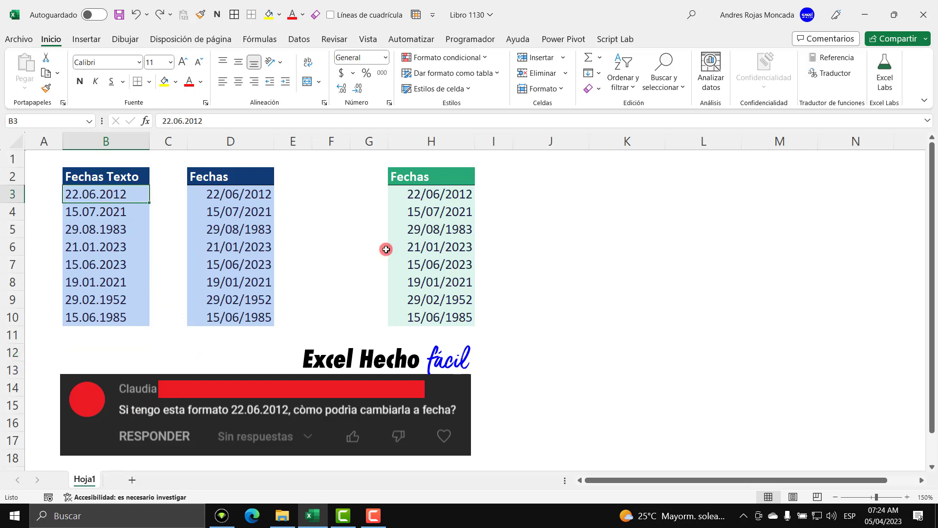
left_click(451, 194)
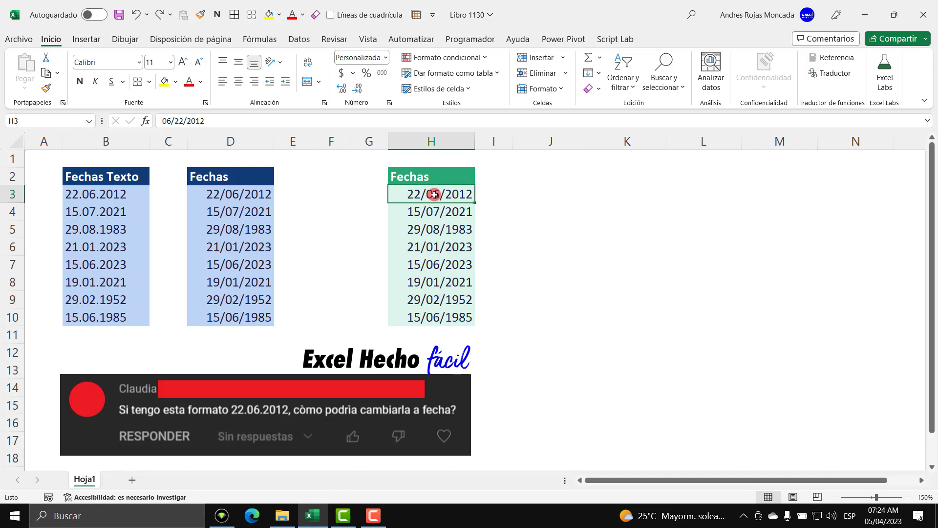
left_click(114, 351)
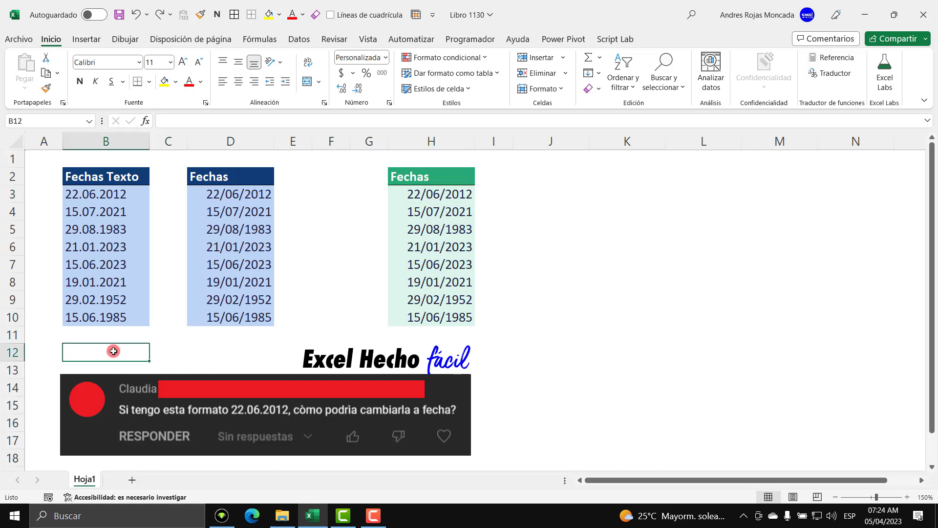